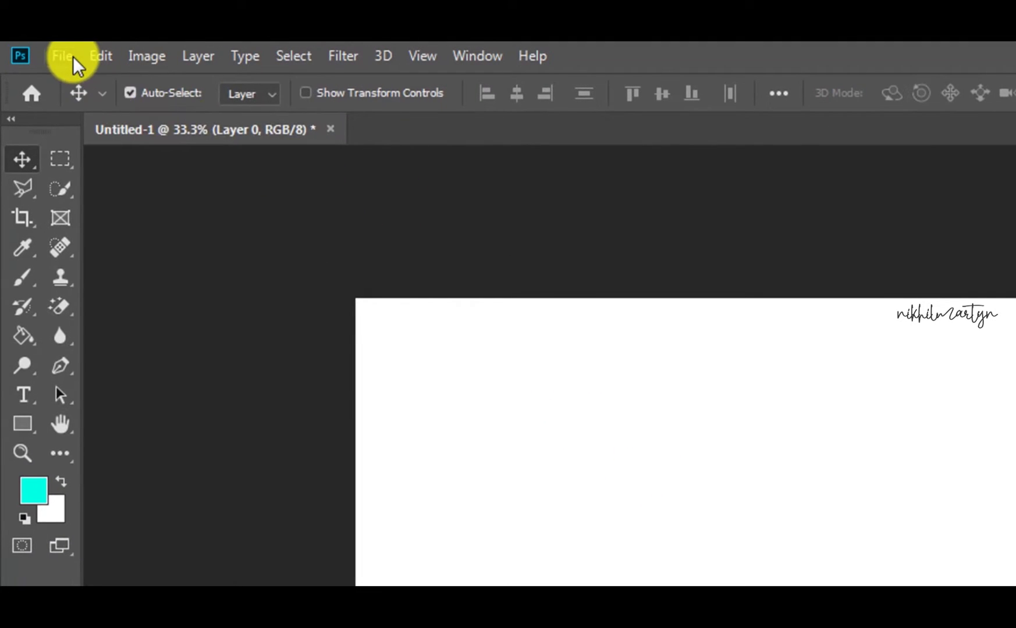
Bring up the File menu's options for opening files
left_click(73, 55)
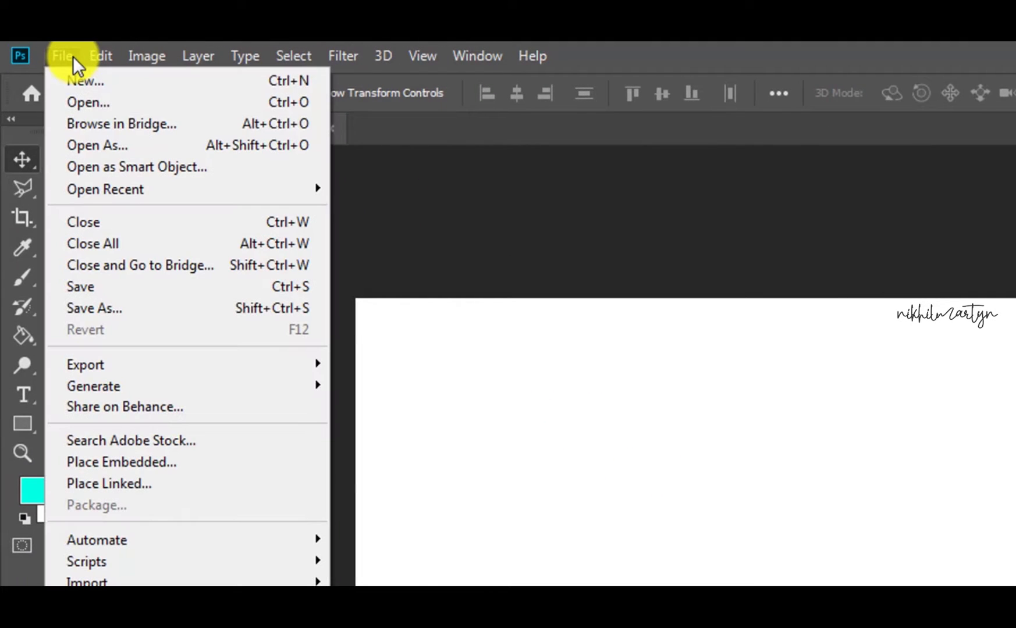
Open 852.jpg, close Untitled-1 without saving, and unlock the Background as Layer 0
left_click(102, 105)
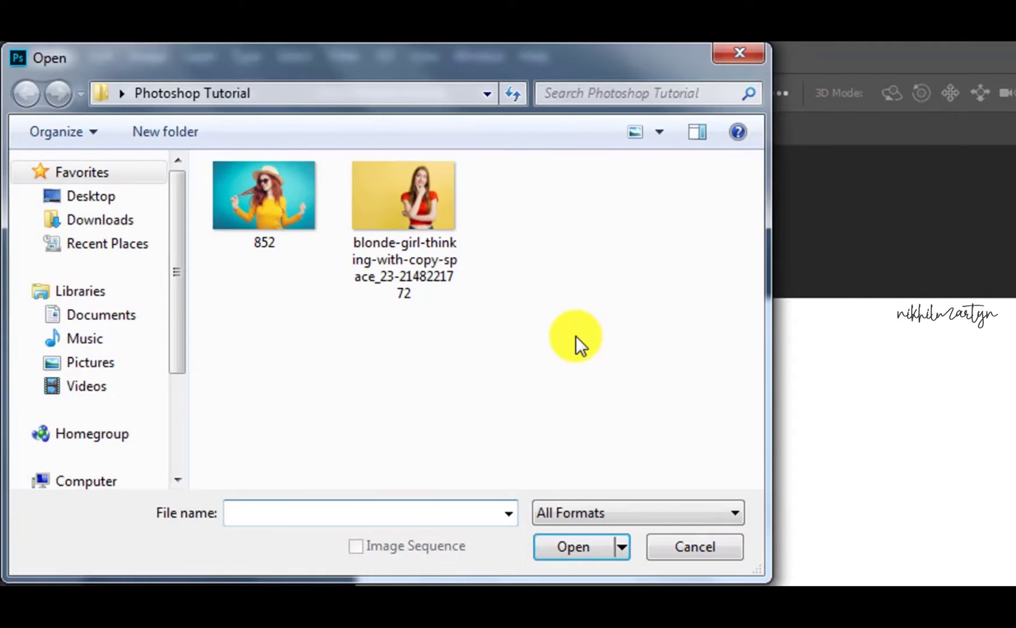
left_click(251, 216)
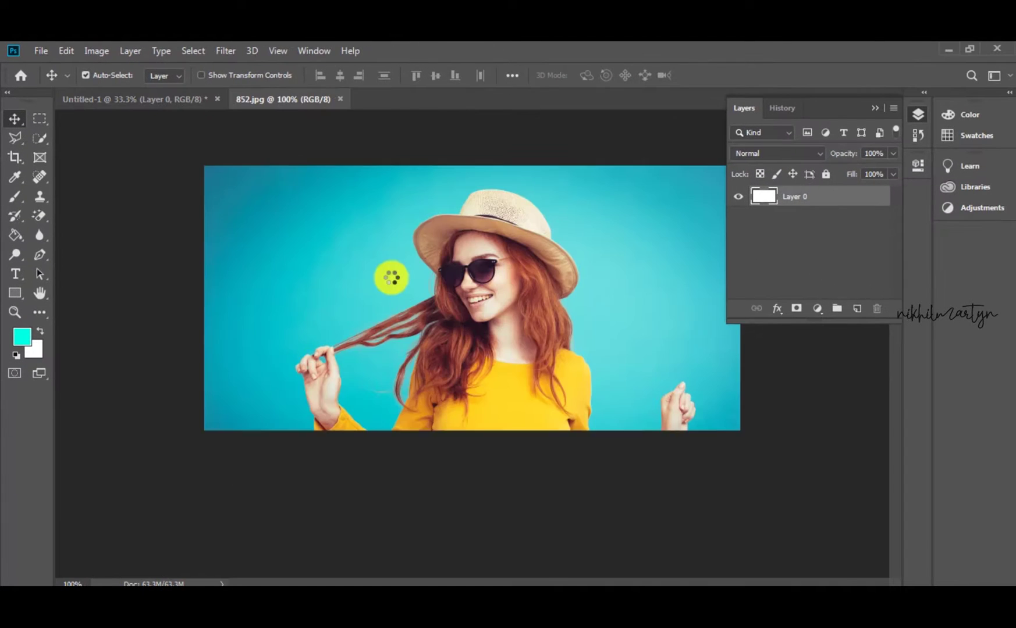
left_click(213, 99)
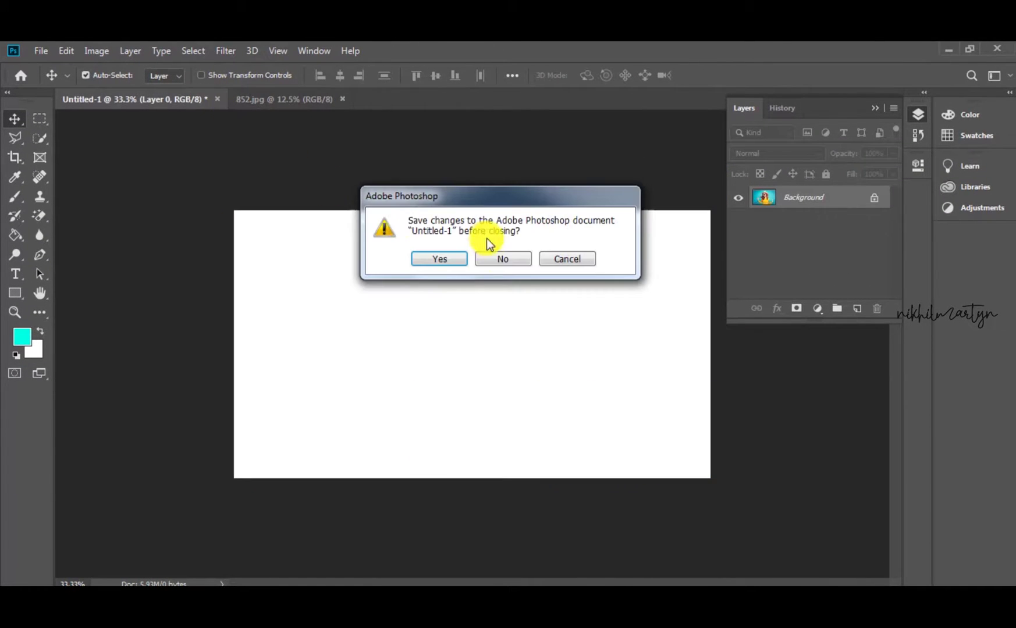
left_click(498, 258)
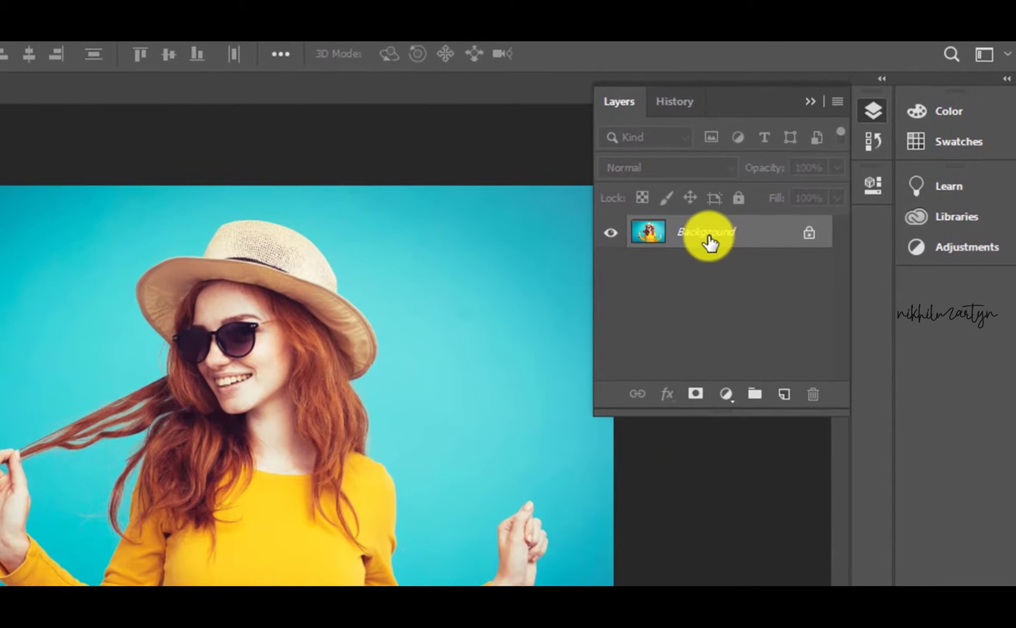
double_click(805, 201)
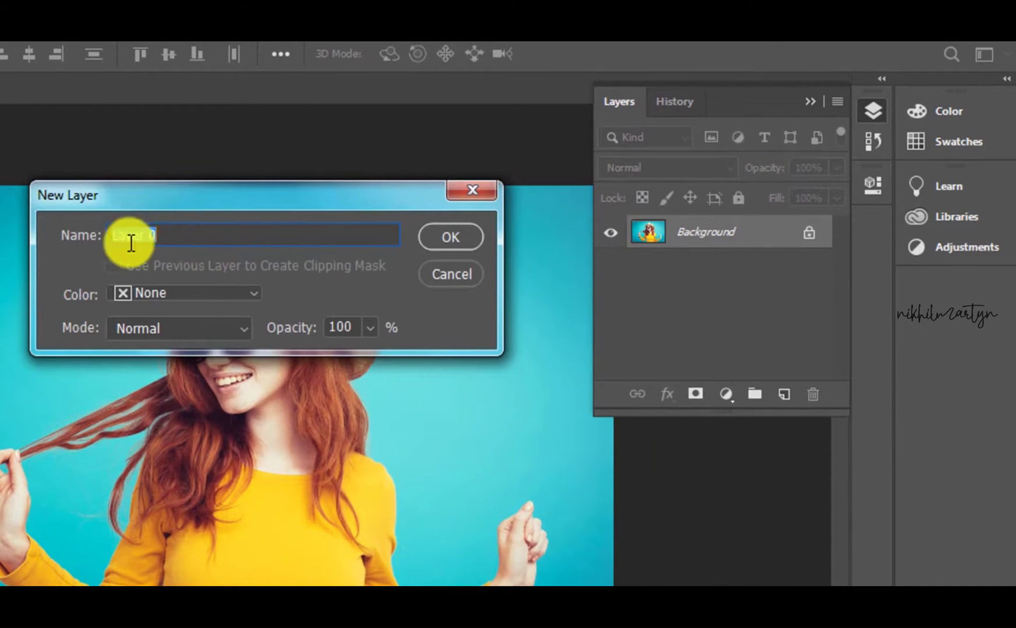
left_click(452, 233)
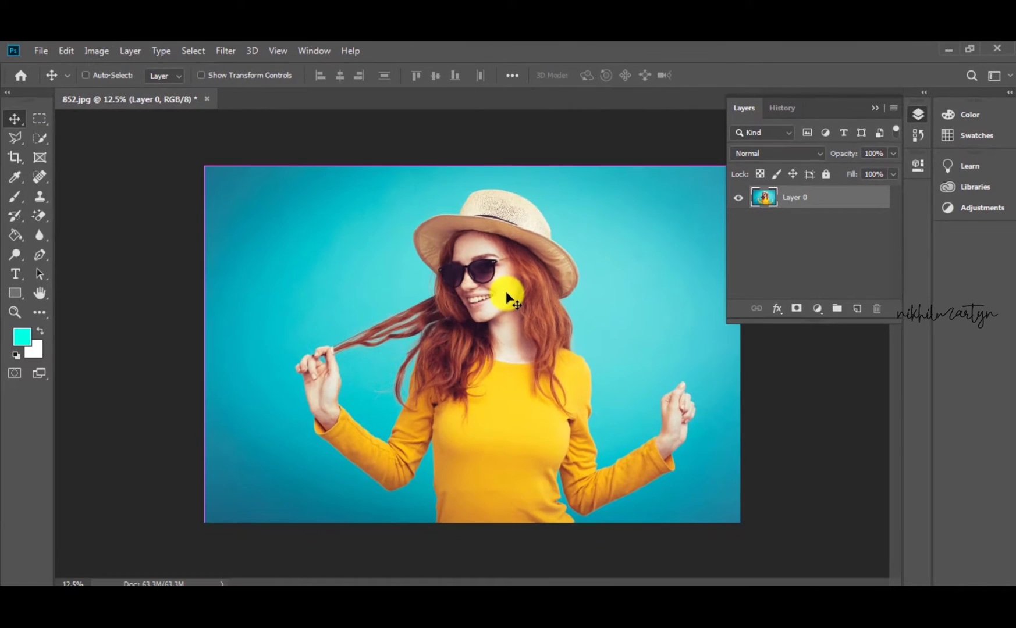
Zoom in on the photo and switch to the Pen Tool
key("ctrl+plus")
key("ctrl+plus")
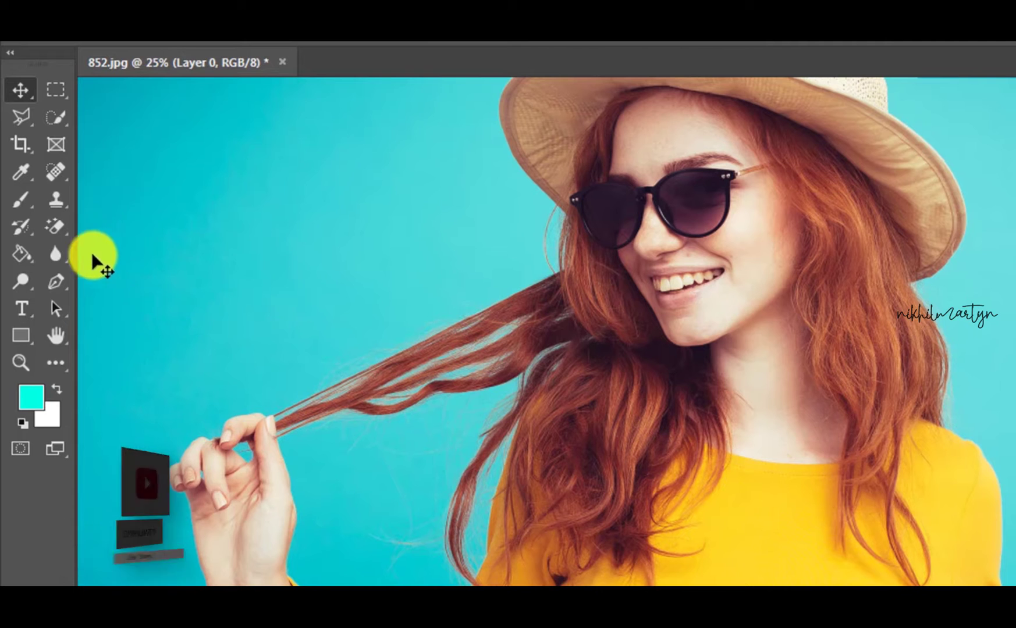
right_click(61, 280)
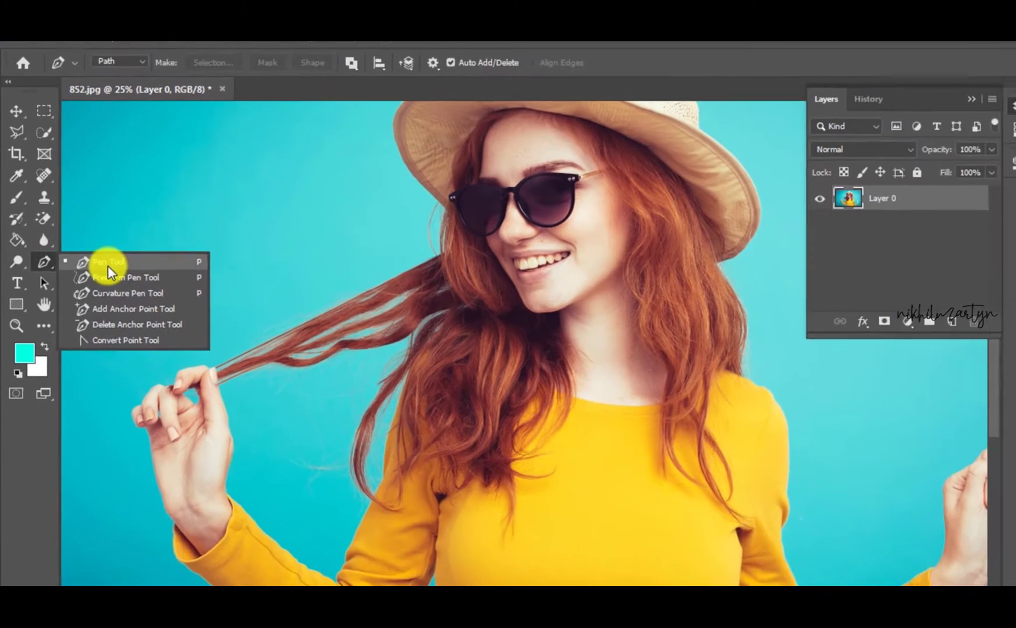
left_click(109, 267)
Zoom in closely on the left edge of the shirt at her waist
scroll(399, 352, "down", 2)
scroll(399, 351, "down", 3)
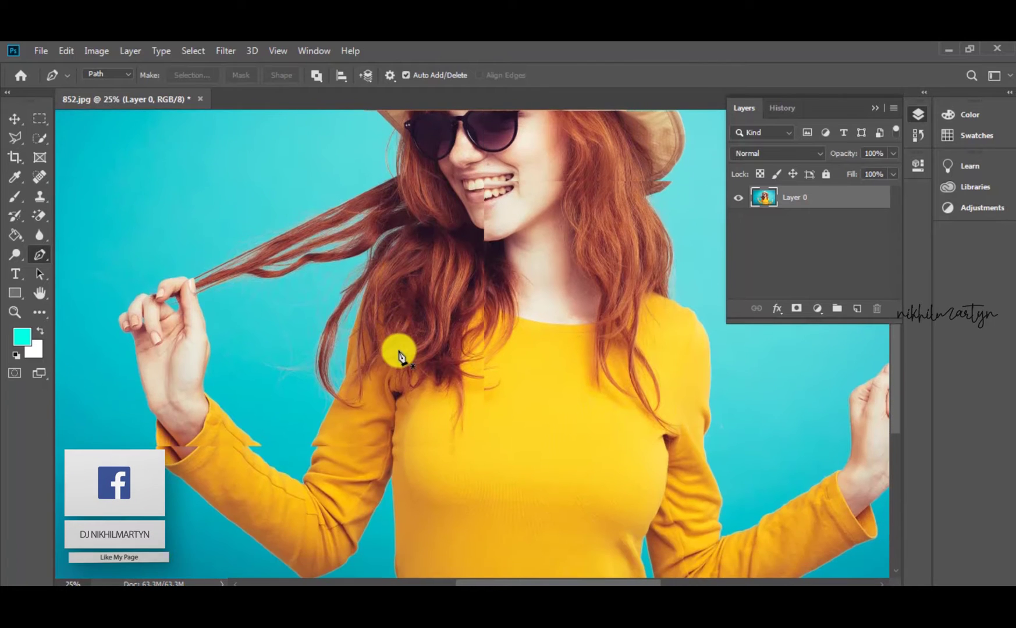
scroll(399, 351, "down", 2)
scroll(399, 351, "down", 1)
scroll(404, 403, "down", 1)
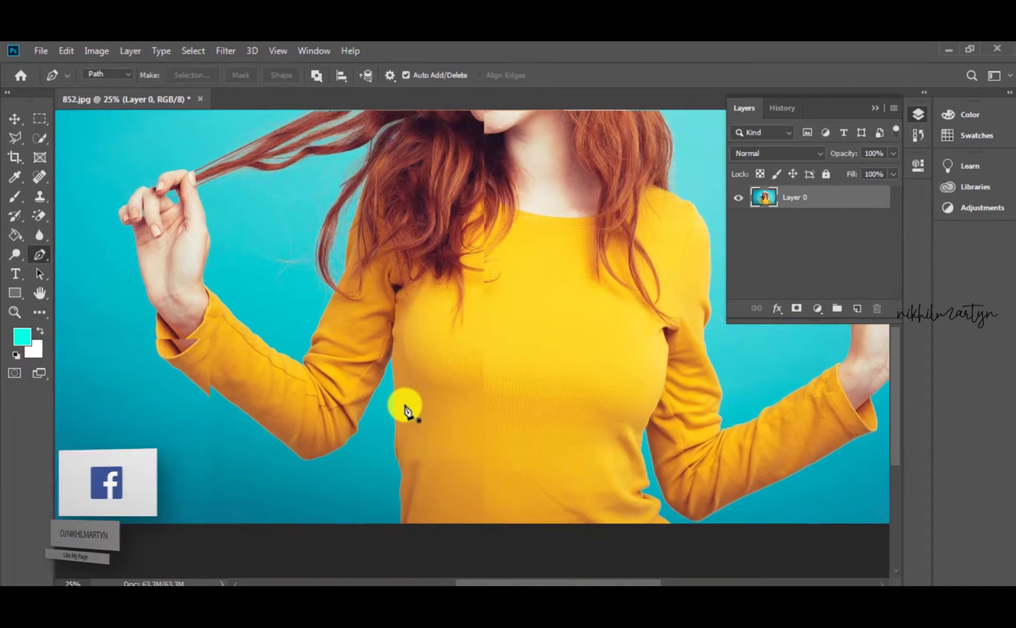
scroll(400, 411, "down", 2)
scroll(400, 412, "down", 1)
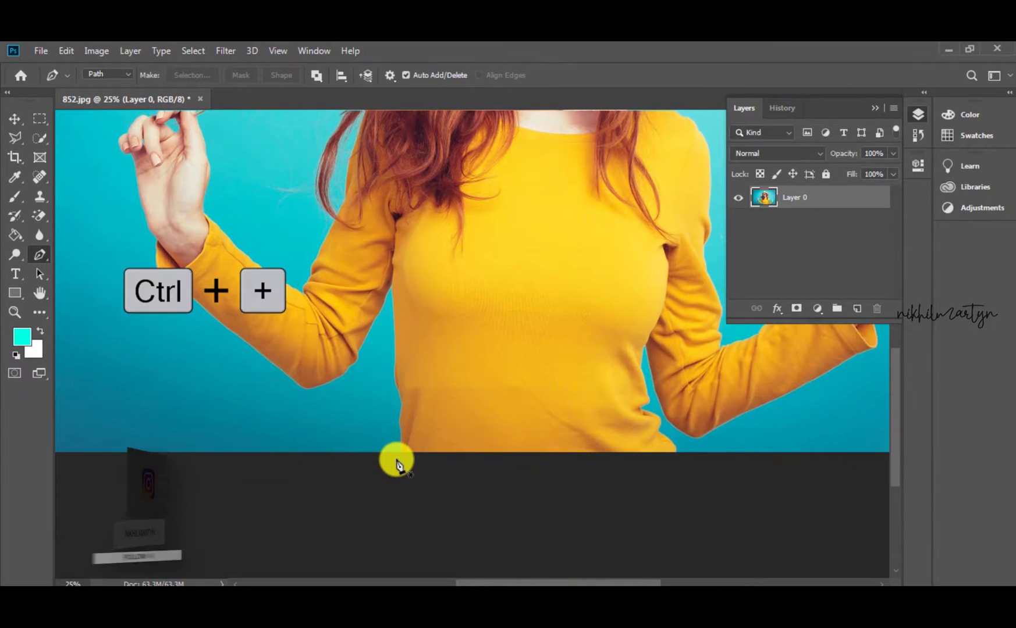
key("ctrl+plus")
key("ctrl+plus")
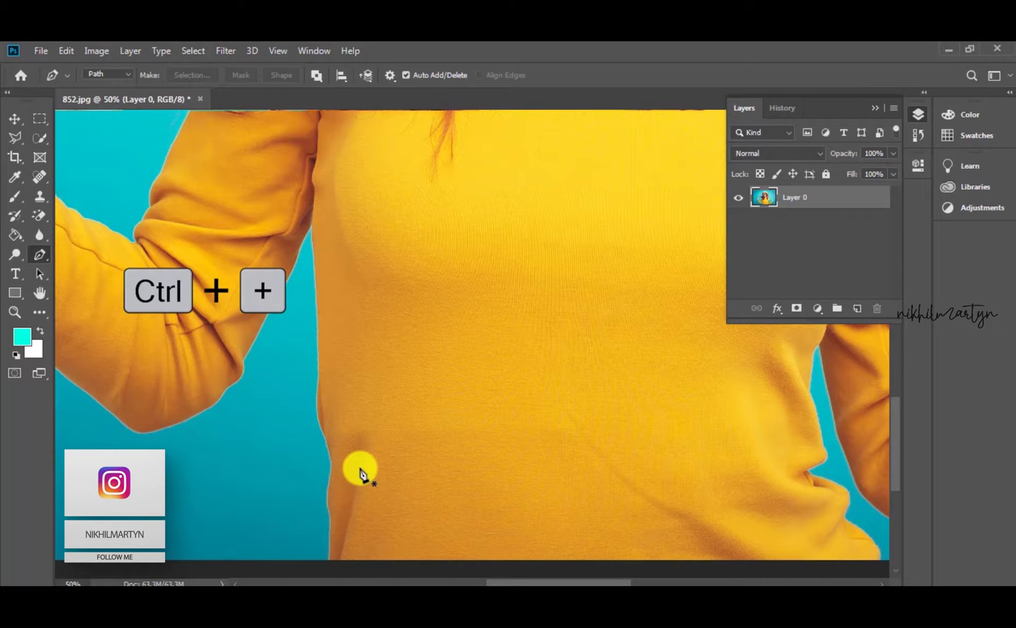
key("ctrl+plus")
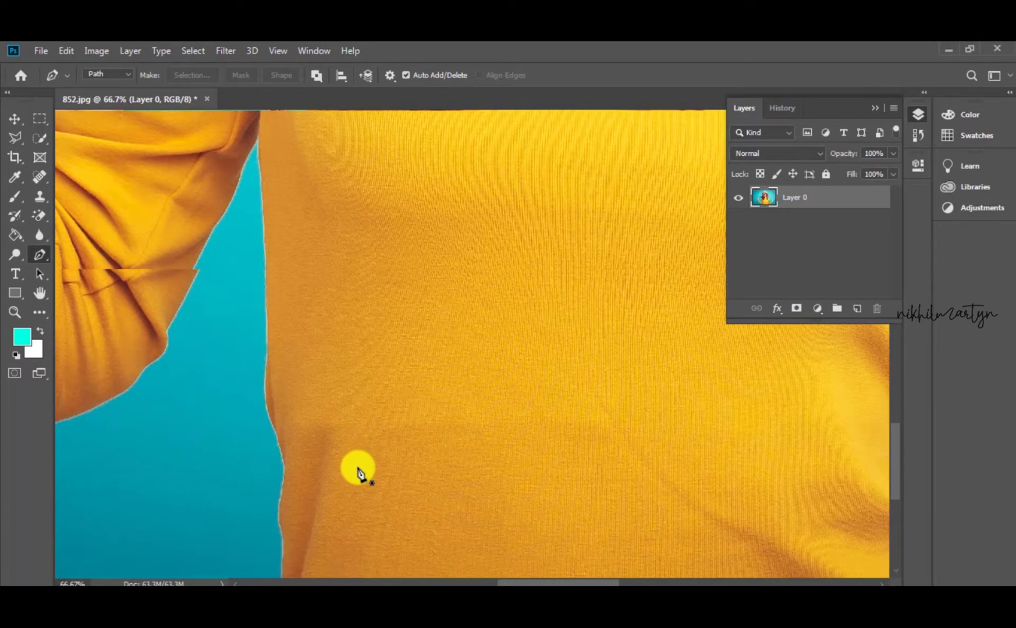
scroll(359, 474, "down", 2)
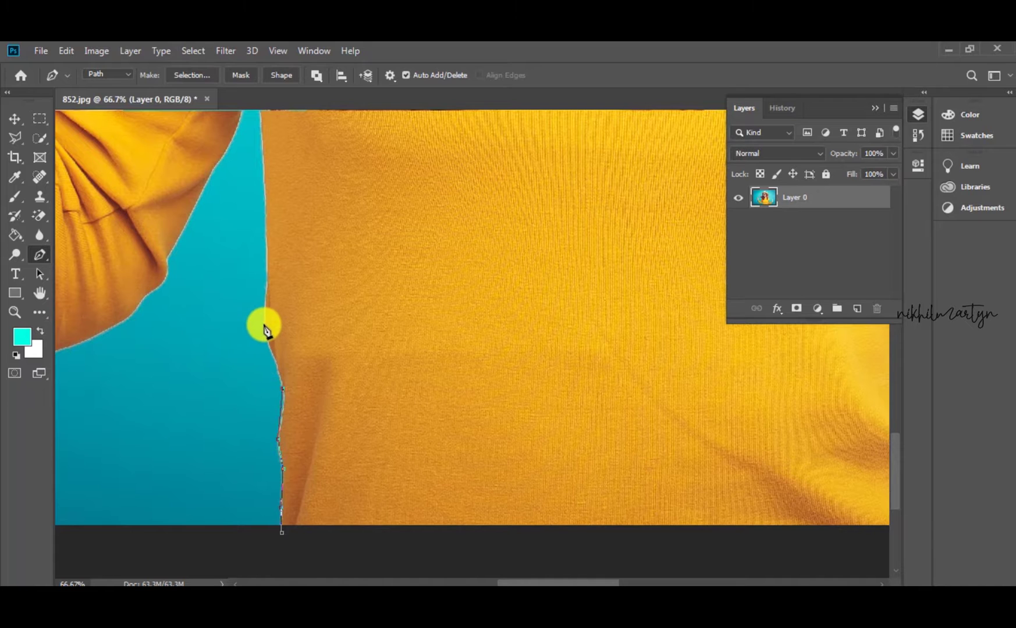
scroll(263, 330, "up", 1)
scroll(265, 327, "up", 2)
scroll(265, 327, "up", 3)
scroll(265, 332, "up", 2)
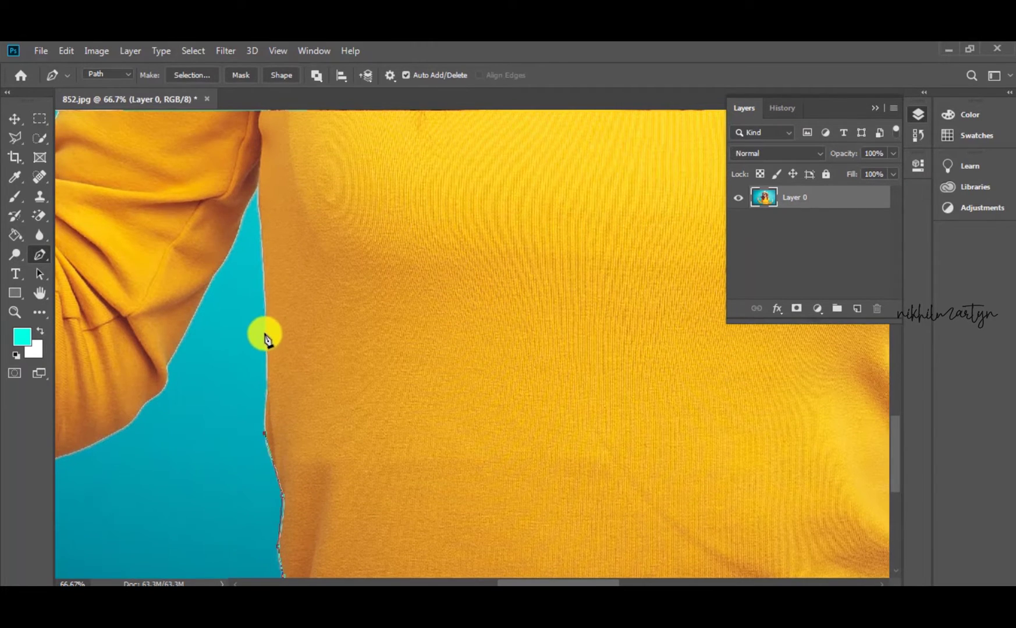
Trace path anchors up the armpit and along the sleeve, undoing one misplaced point
left_click(259, 187)
left_click(242, 218)
left_click(230, 250)
left_click(214, 274)
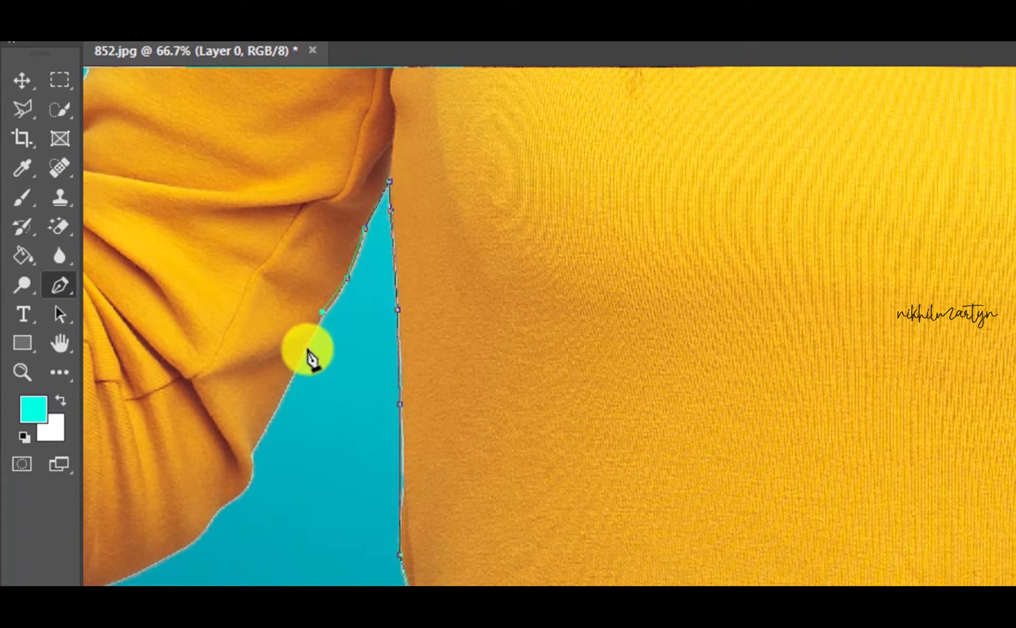
key("ctrl+z")
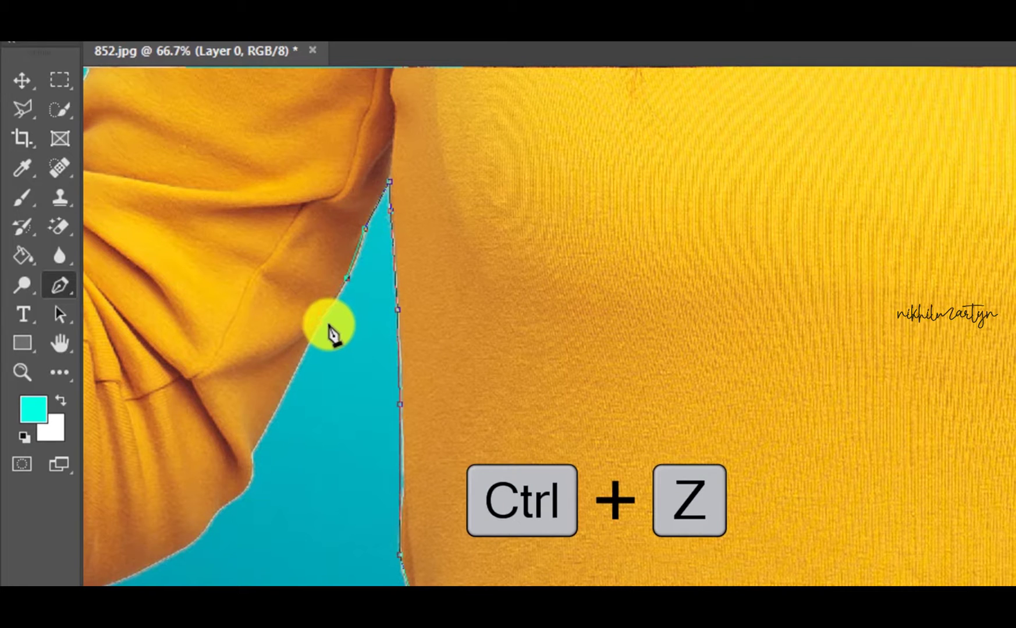
left_click(322, 318)
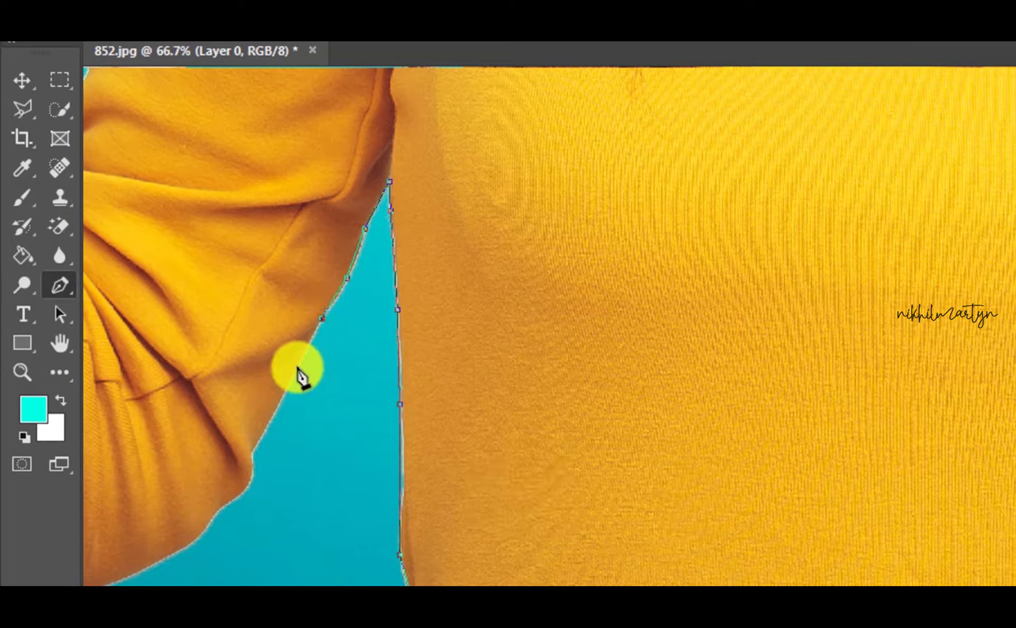
left_click(298, 367)
left_click(268, 425)
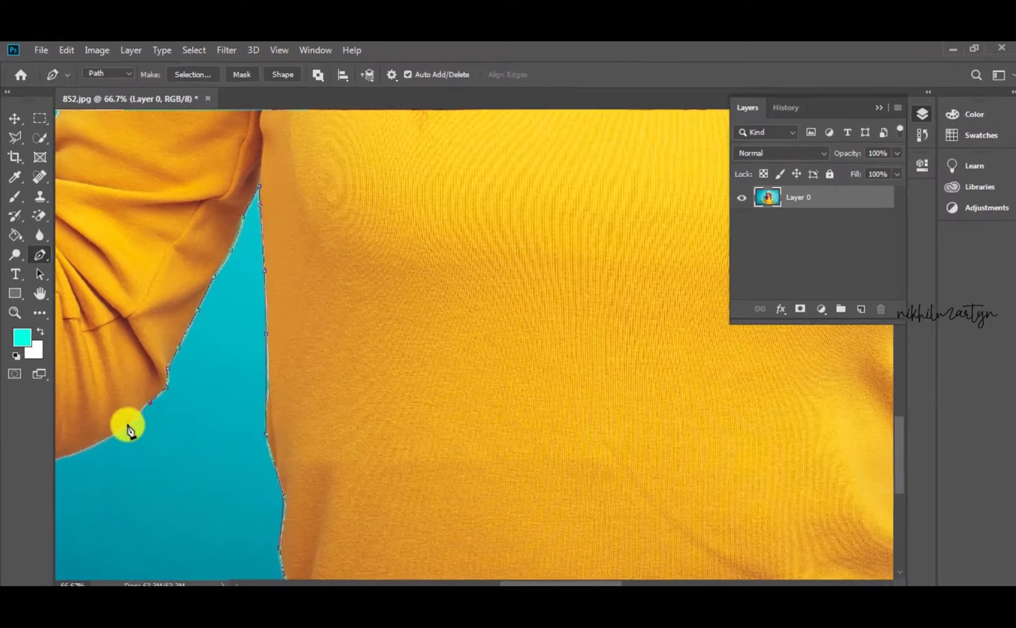
Pan along the forearm and hand up to the held hair and face
left_click_drag(124, 427, 420, 440)
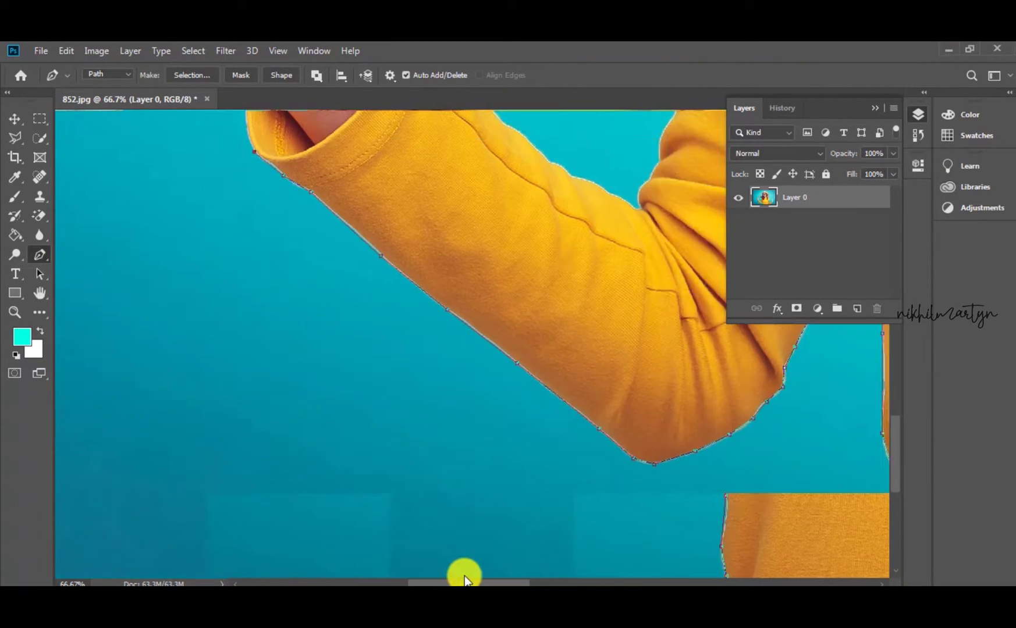
left_click_drag(103, 183, 319, 364)
scroll(320, 240, "up", 2)
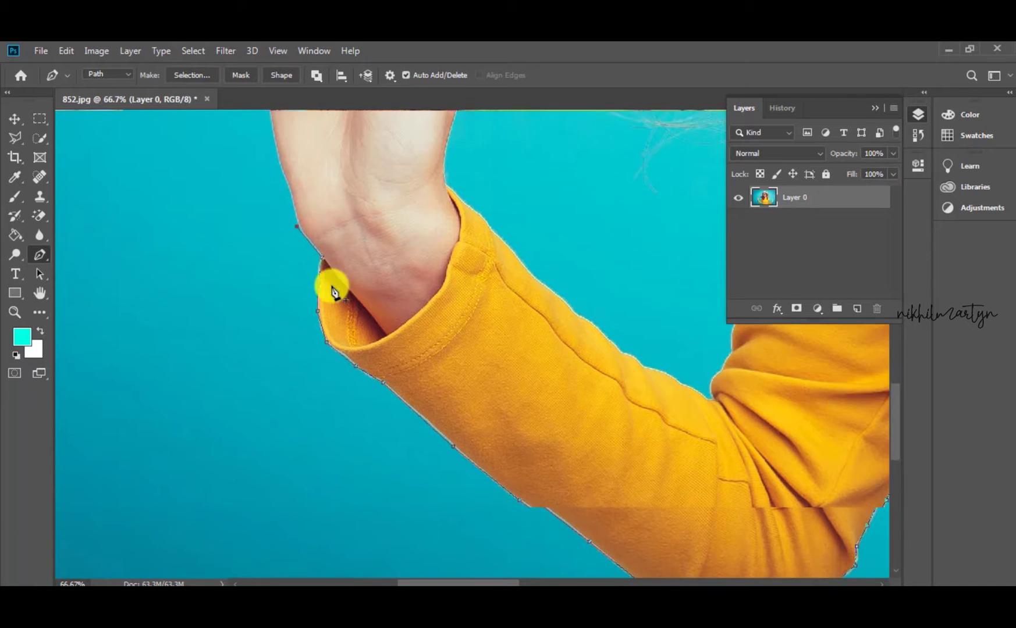
scroll(332, 285, "up", 3)
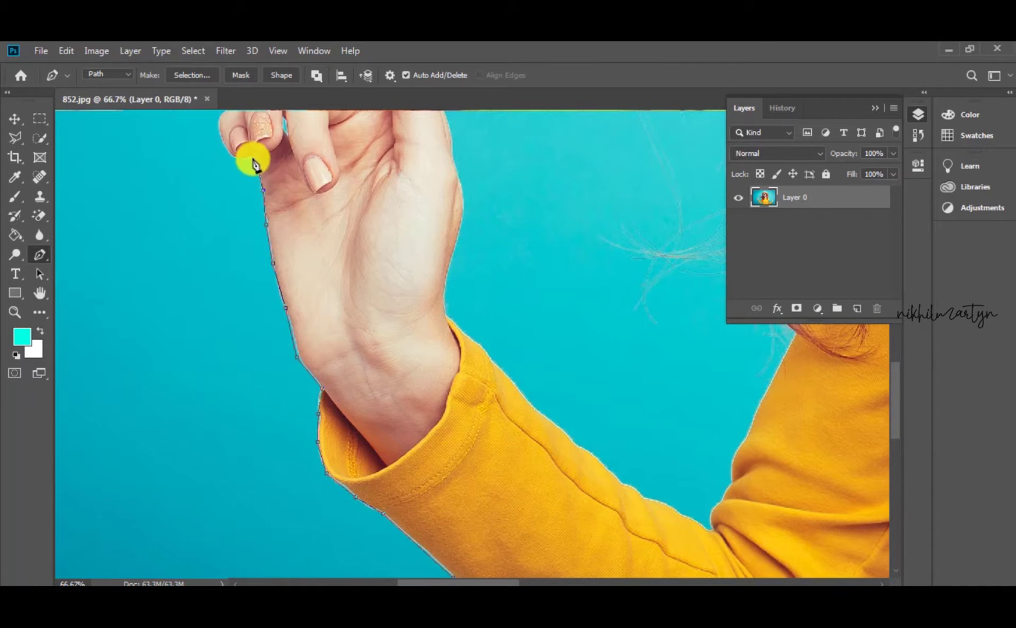
mouse_move(220, 139)
left_mouse_down()
mouse_move(233, 251)
mouse_move(224, 348)
left_mouse_up()
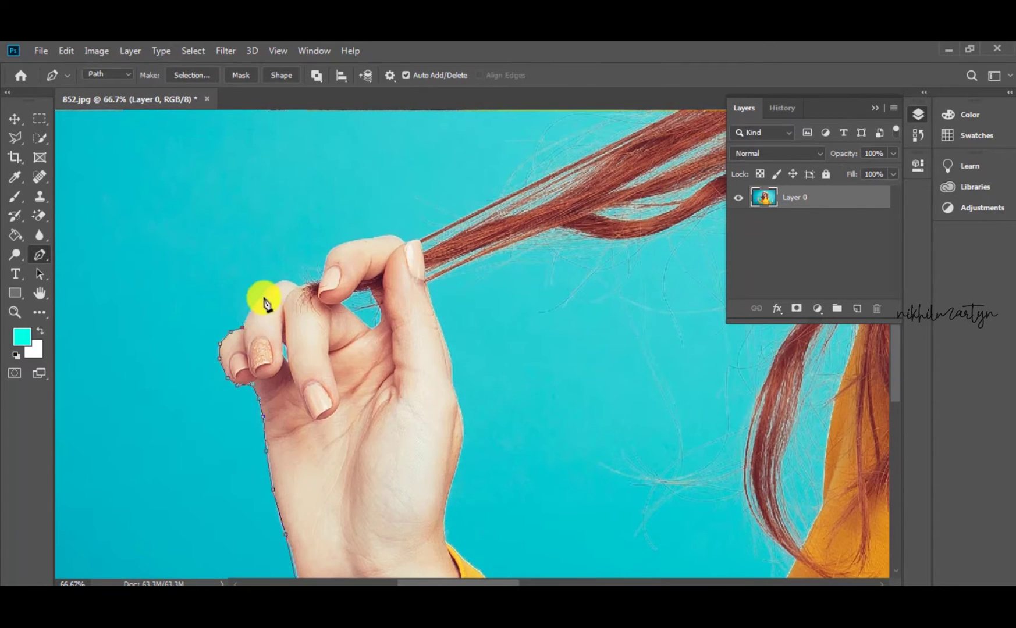
scroll(489, 244, "up", 2)
scroll(662, 204, "up", 1)
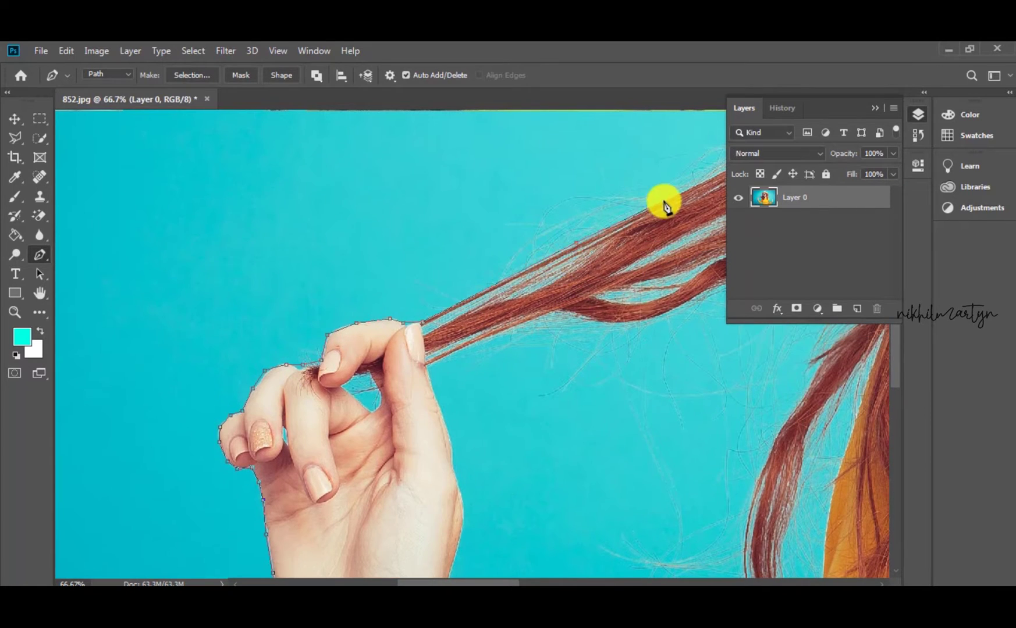
left_click_drag(662, 204, 290, 359)
scroll(290, 363, "up", 6)
Extend the path across the hat crown and down the right hat brim
scroll(290, 364, "down", 2)
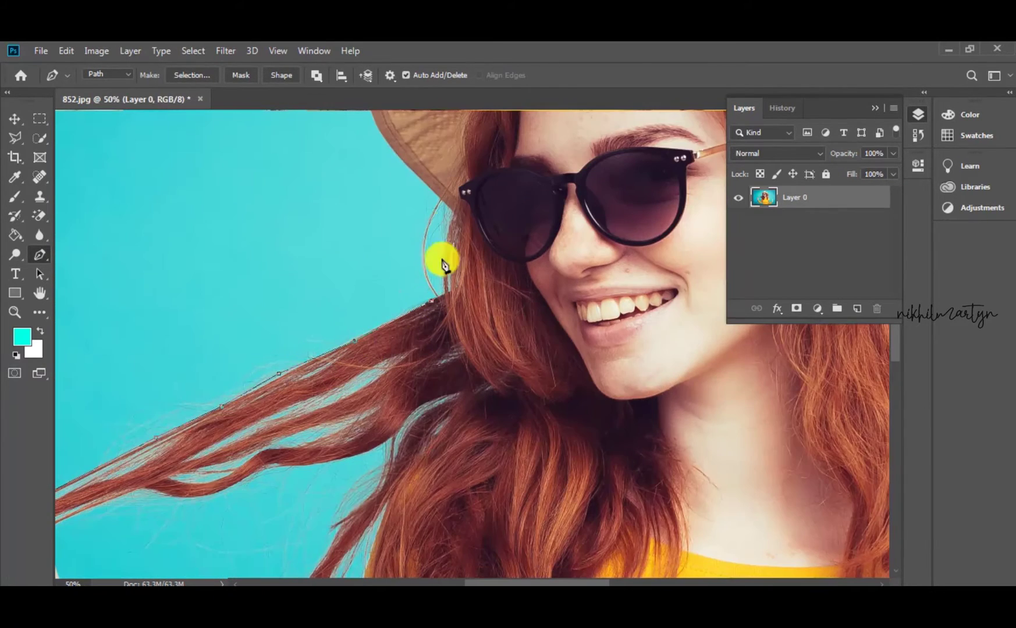
scroll(384, 245, "up", 3)
scroll(372, 320, "up", 3)
scroll(391, 419, "up", 1)
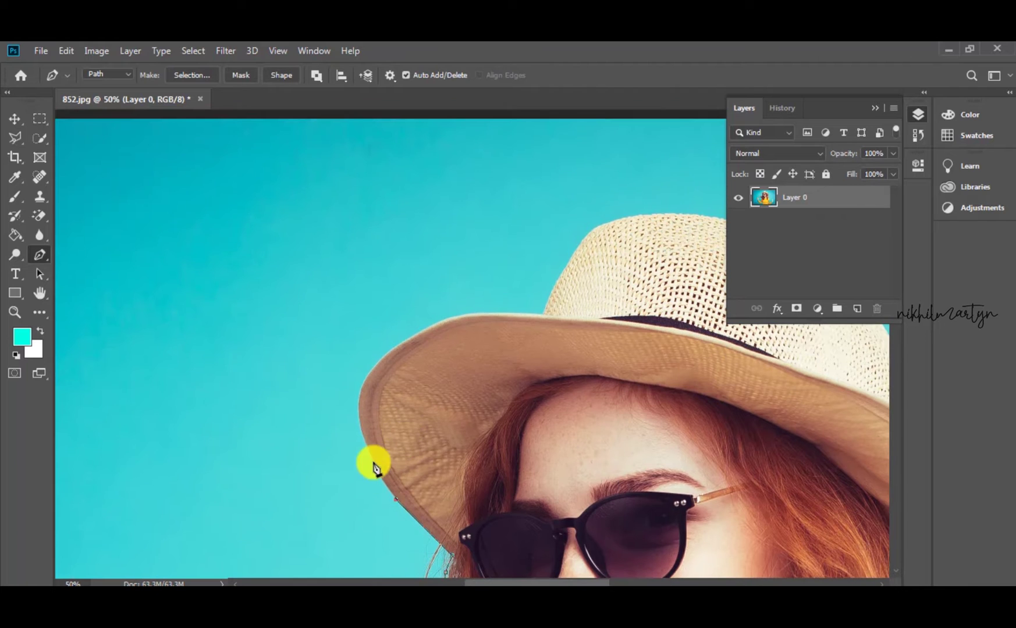
left_click(635, 214)
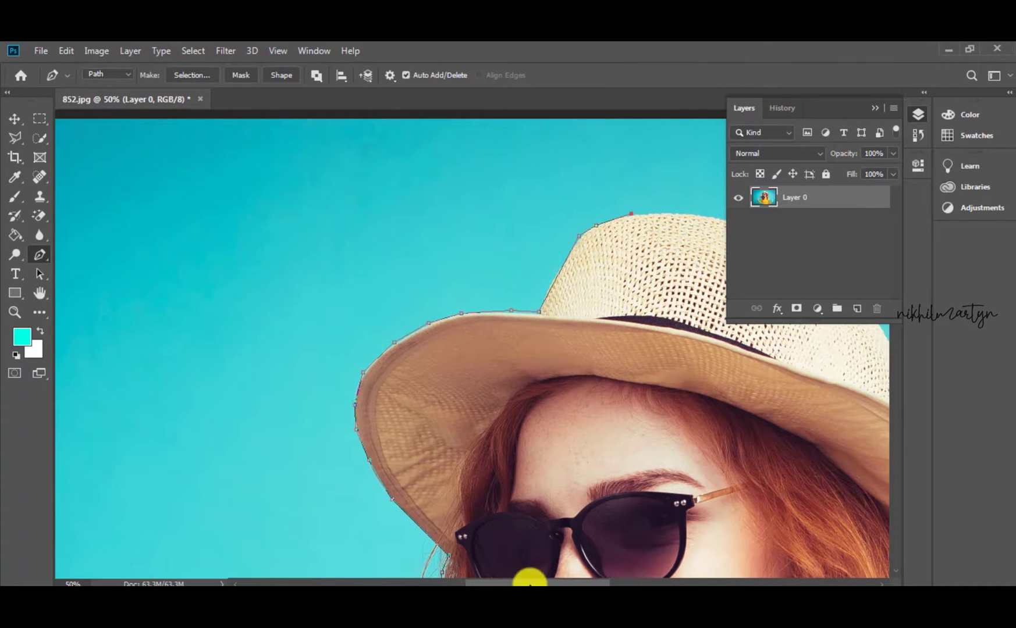
scroll(524, 349, "right", 4)
left_click(441, 213)
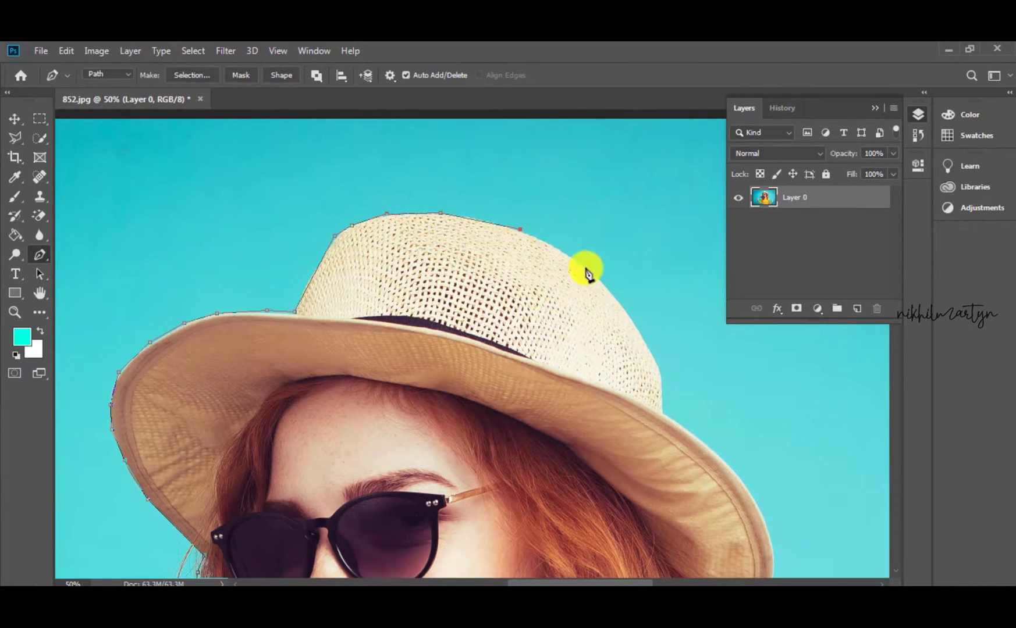
scroll(589, 384, "right", 2)
left_click(591, 436)
scroll(596, 495, "down", 2)
left_click(611, 474)
scroll(582, 437, "down", 3)
scroll(575, 403, "down", 1)
scroll(634, 524, "down", 4)
Continue the path along the shoulder, the shirt's right edge and the sleeve's lower edge
left_click(465, 404)
left_click(481, 420)
scroll(552, 378, "down", 3)
scroll(506, 302, "down", 2)
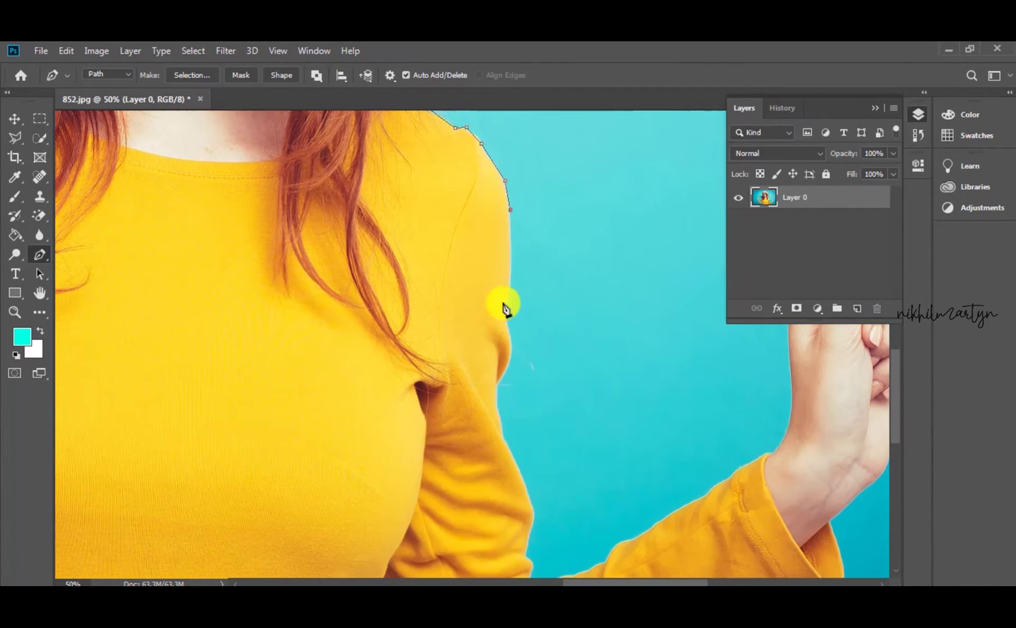
left_click(497, 386)
left_click(504, 441)
scroll(524, 465, "down", 2)
left_click(534, 474)
scroll(535, 495, "down", 1)
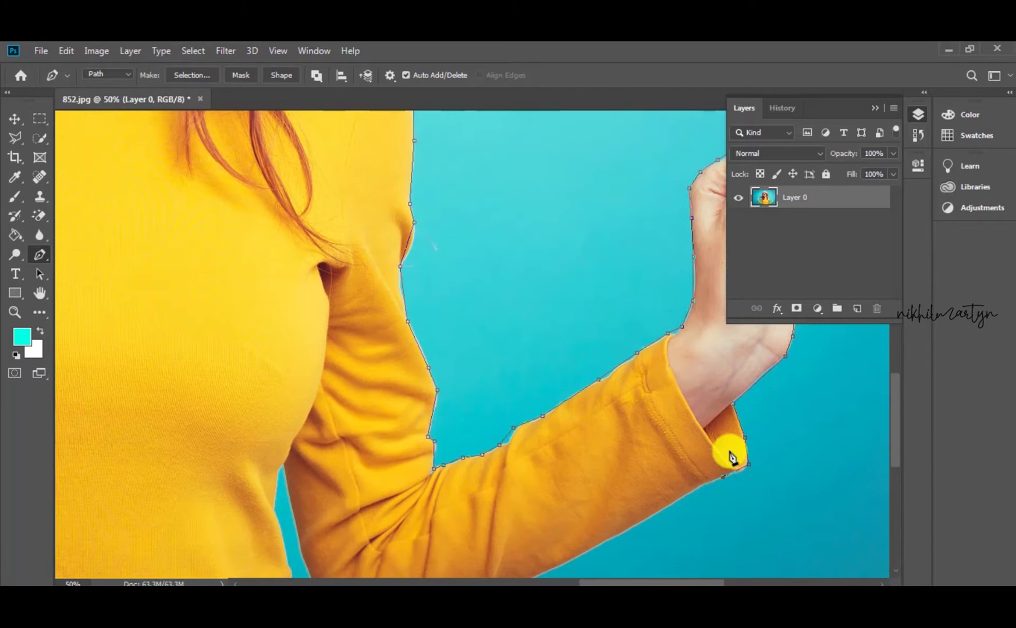
scroll(725, 457, "down", 2)
left_click(582, 506)
left_click(521, 538)
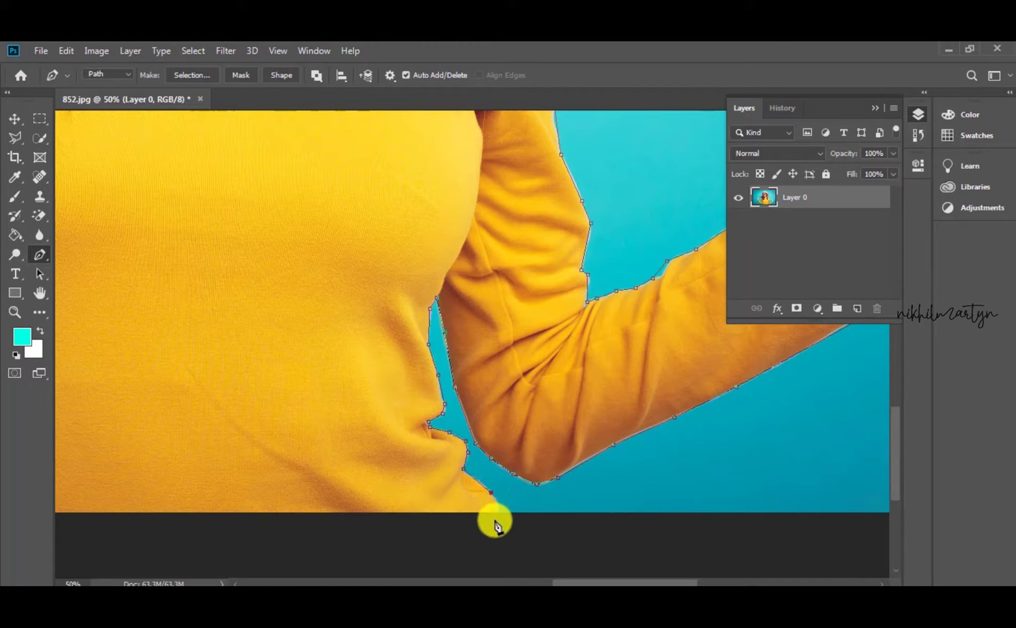
left_click_drag(596, 582, 549, 582)
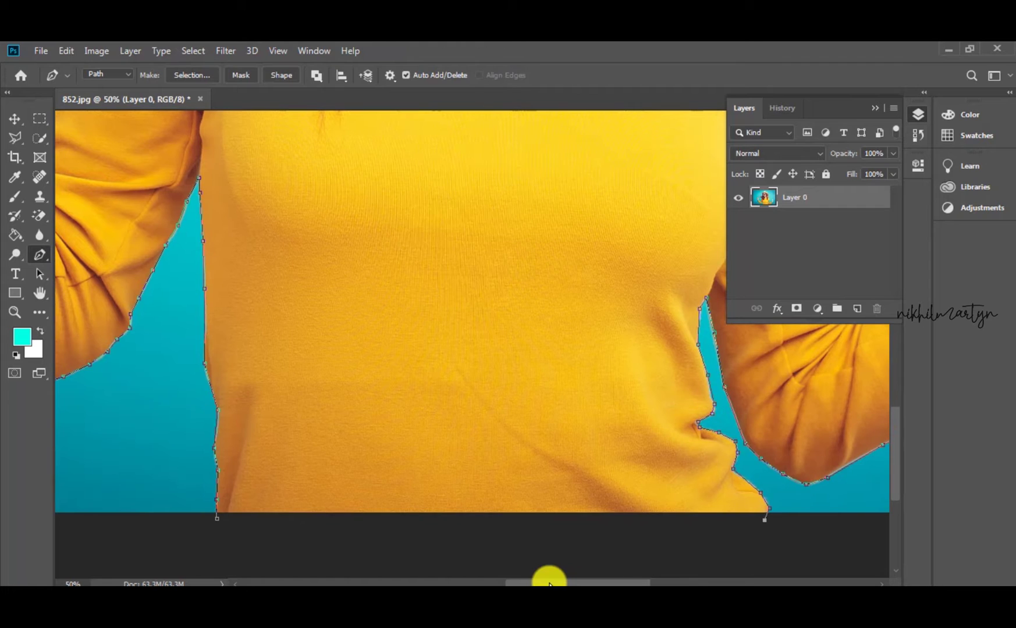
Close the path along the photo's bottom edge and zoom out to see it whole
left_click(222, 526)
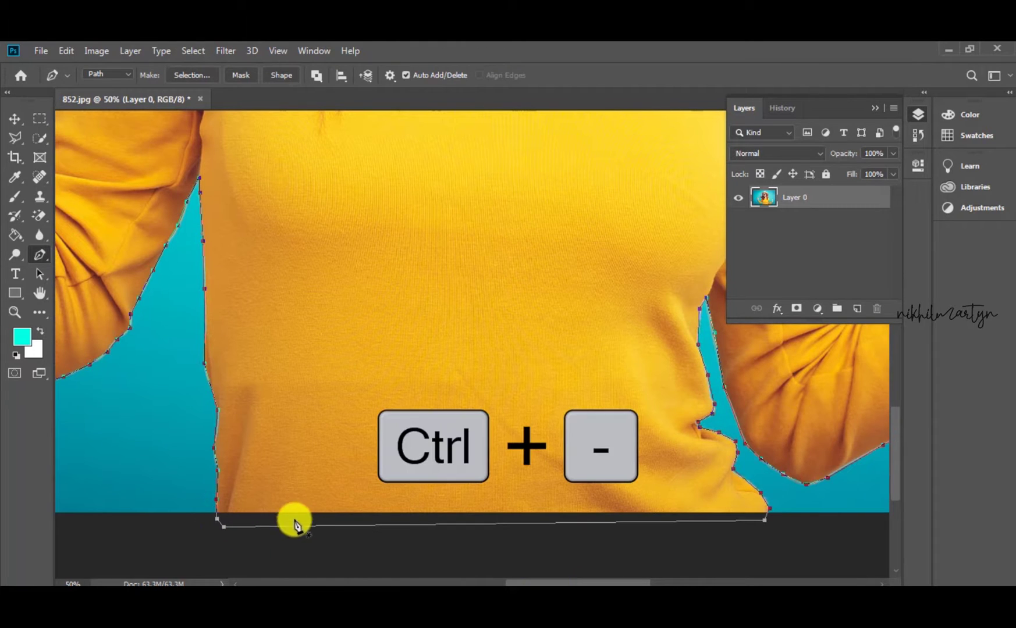
key("ctrl+minus")
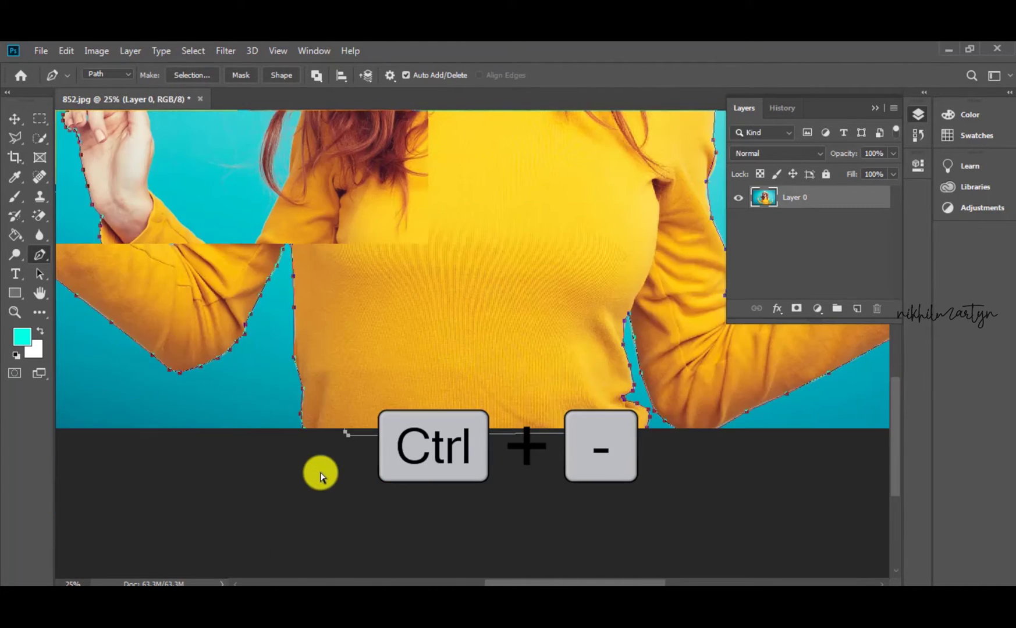
key("ctrl+minus")
key("ctrl+minus")
key("ctrl+minus")
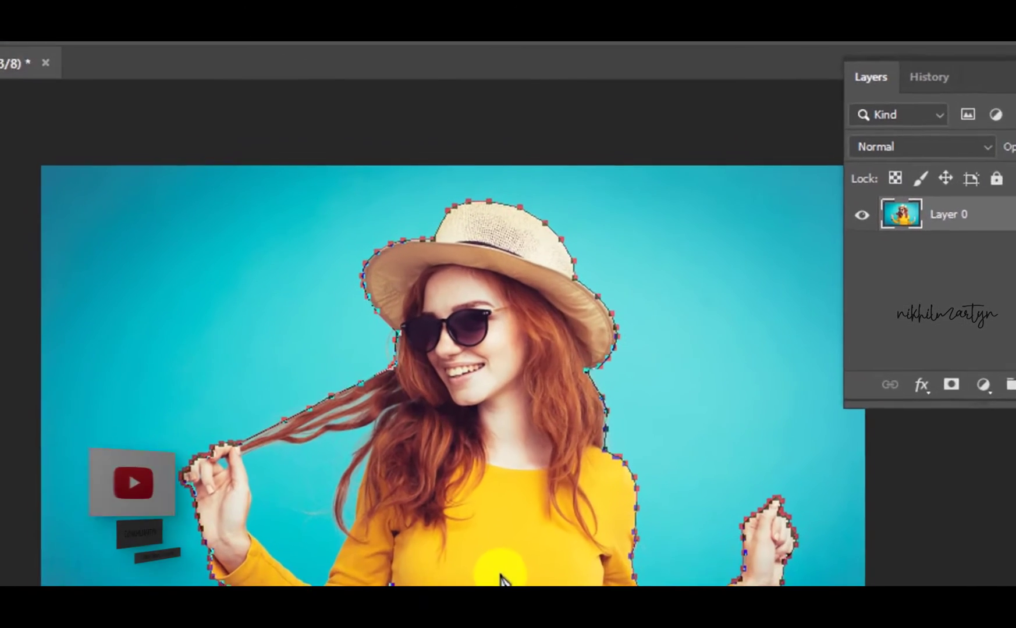
right_click(504, 447)
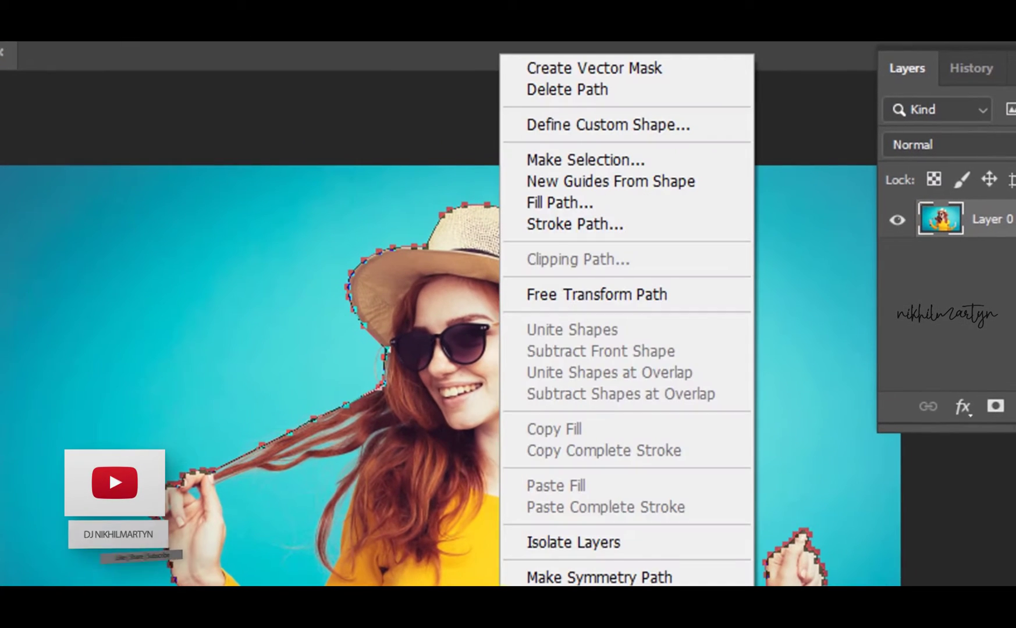
Make a selection from the closed path and switch to the Polygonal Lasso Tool
left_click(584, 163)
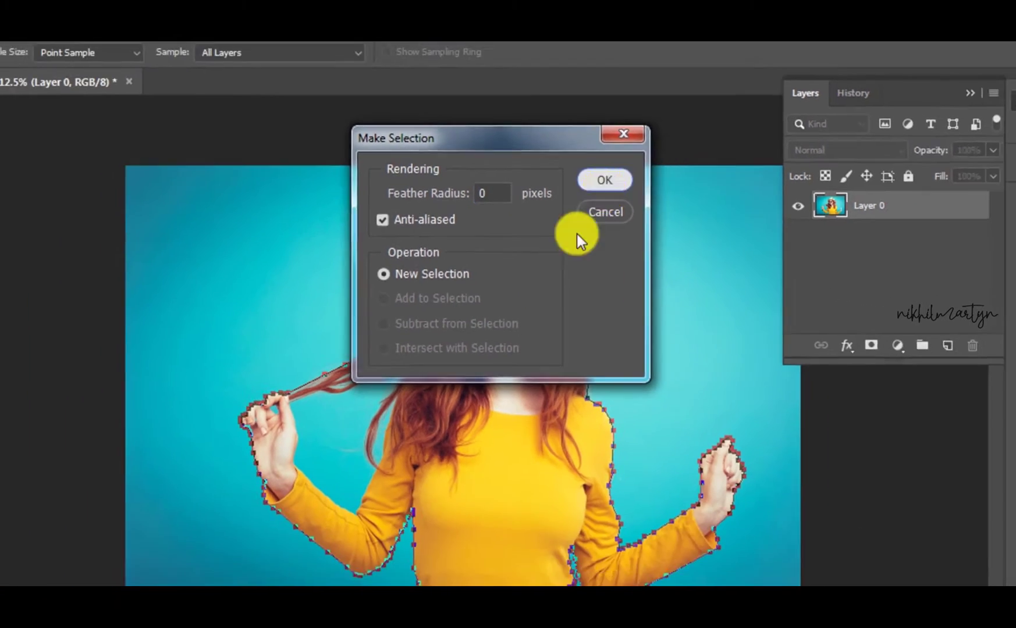
key("Return")
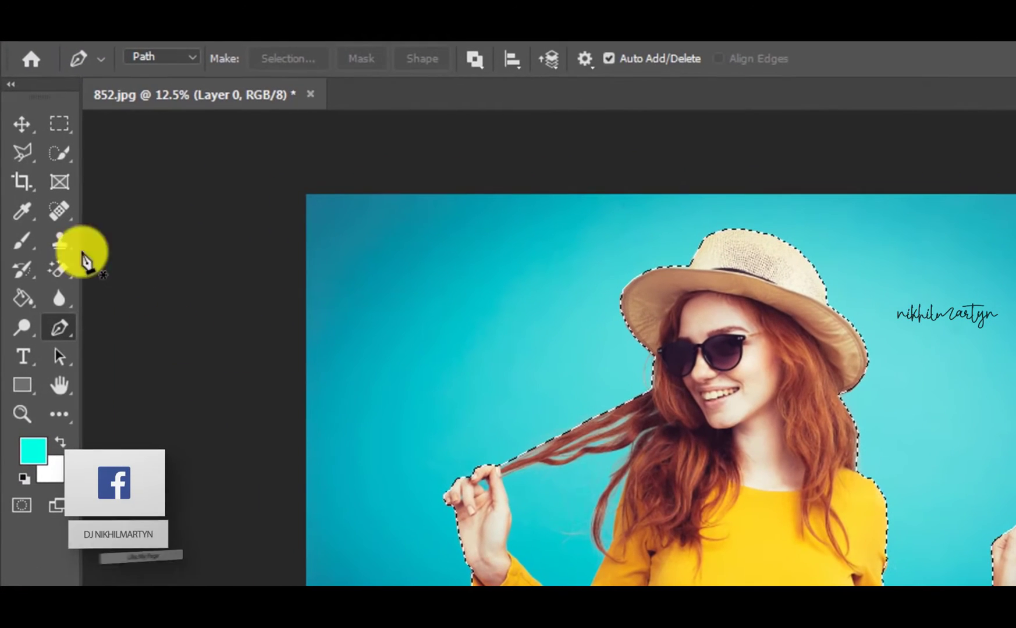
right_click(26, 150)
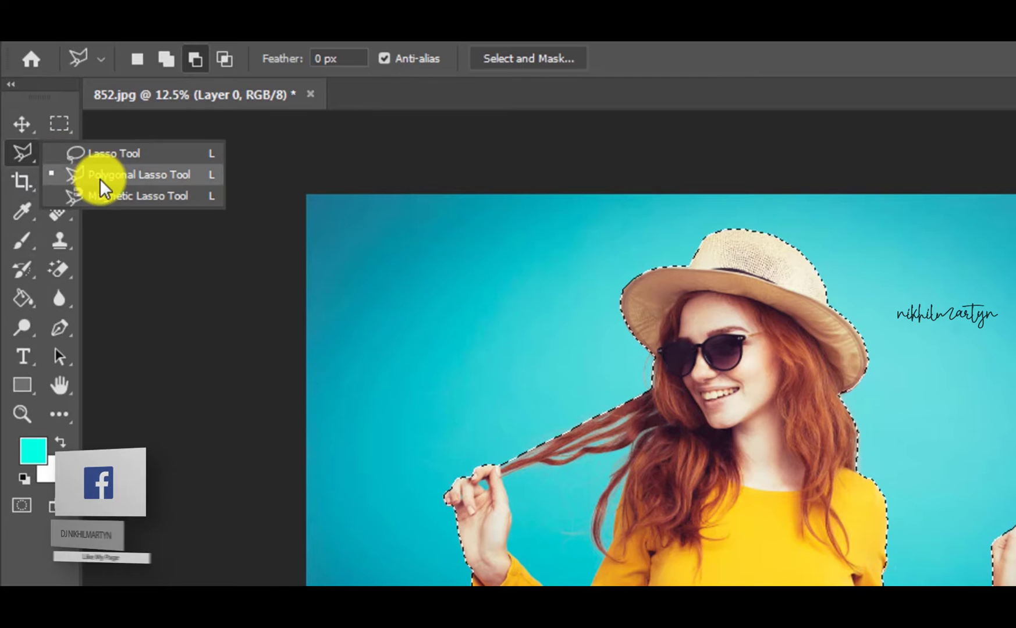
left_click(131, 175)
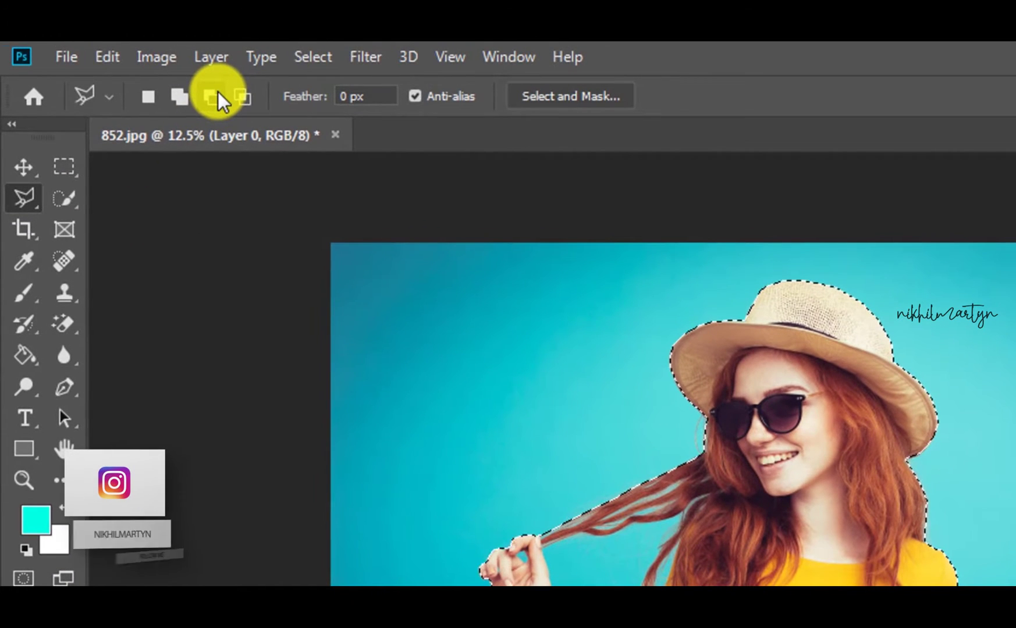
Subtract the blue gaps beside the held hair strand from the selection
left_click(218, 94)
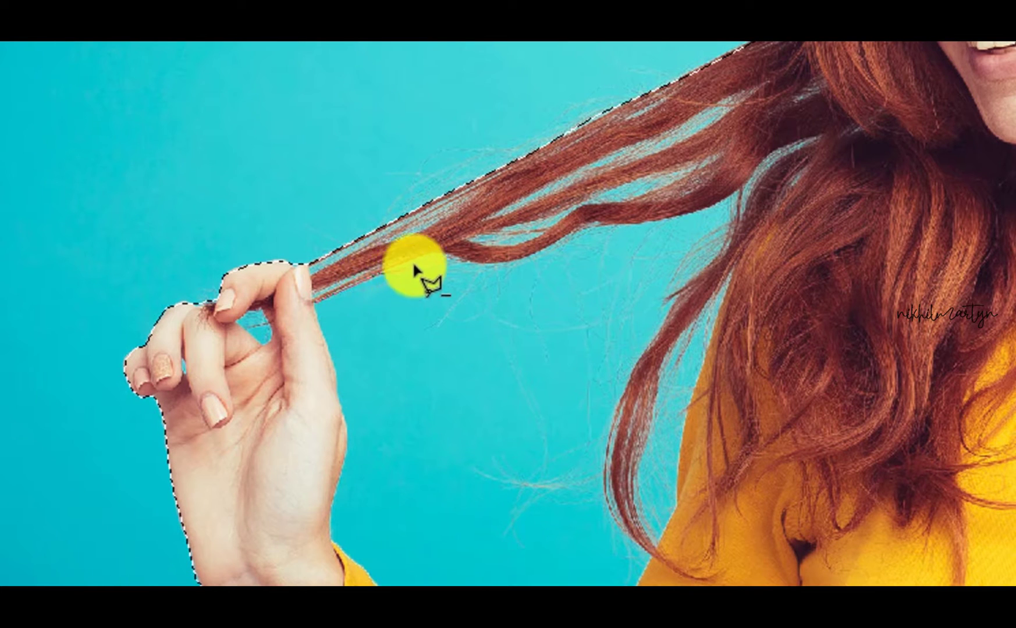
mouse_move(470, 267)
left_mouse_down()
mouse_move(581, 233)
mouse_move(746, 204)
mouse_move(706, 239)
left_mouse_up()
mouse_move(672, 304)
left_mouse_down()
mouse_move(660, 295)
mouse_move(629, 363)
mouse_move(635, 544)
mouse_move(660, 402)
mouse_move(680, 415)
mouse_move(624, 579)
mouse_move(599, 544)
mouse_move(559, 582)
mouse_move(499, 567)
mouse_move(408, 504)
mouse_move(336, 433)
left_mouse_up()
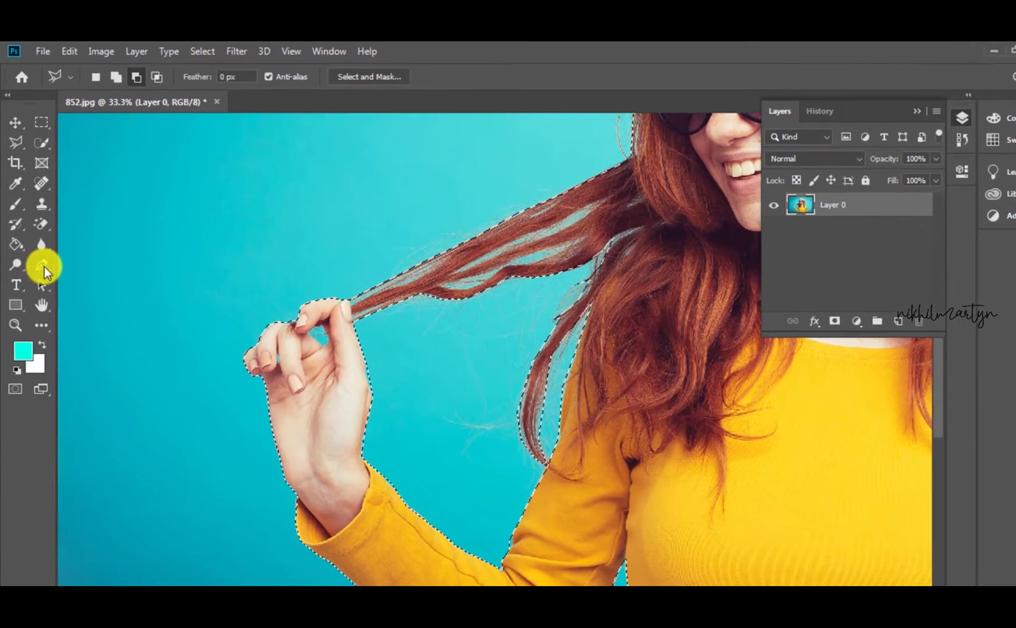
Switch to the Quick Selection Tool
left_click(41, 256)
left_click(39, 138)
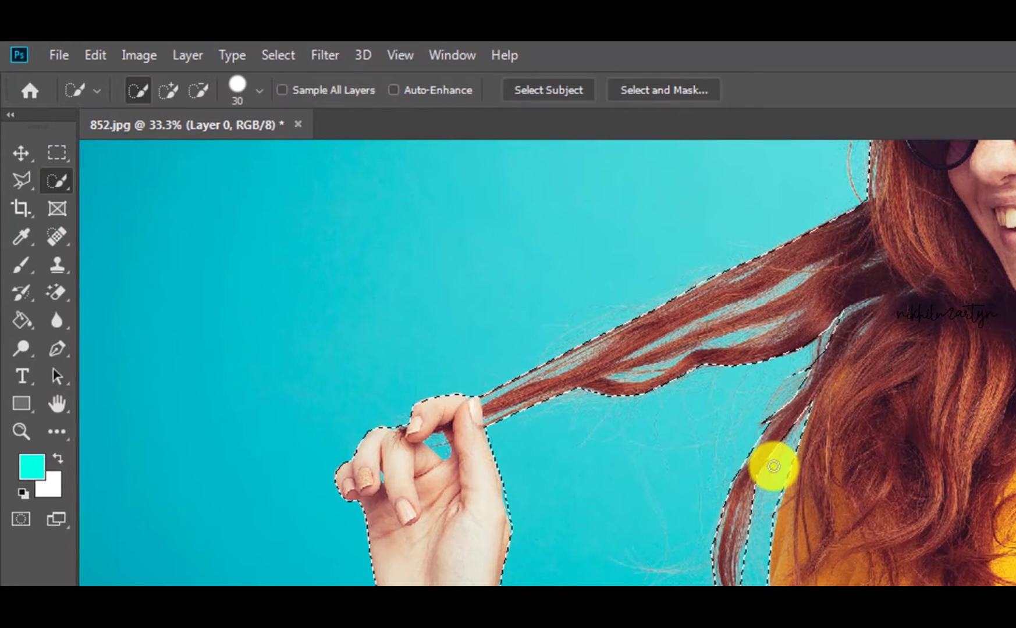
scroll(774, 465, "down", 1)
scroll(774, 465, "down", 1)
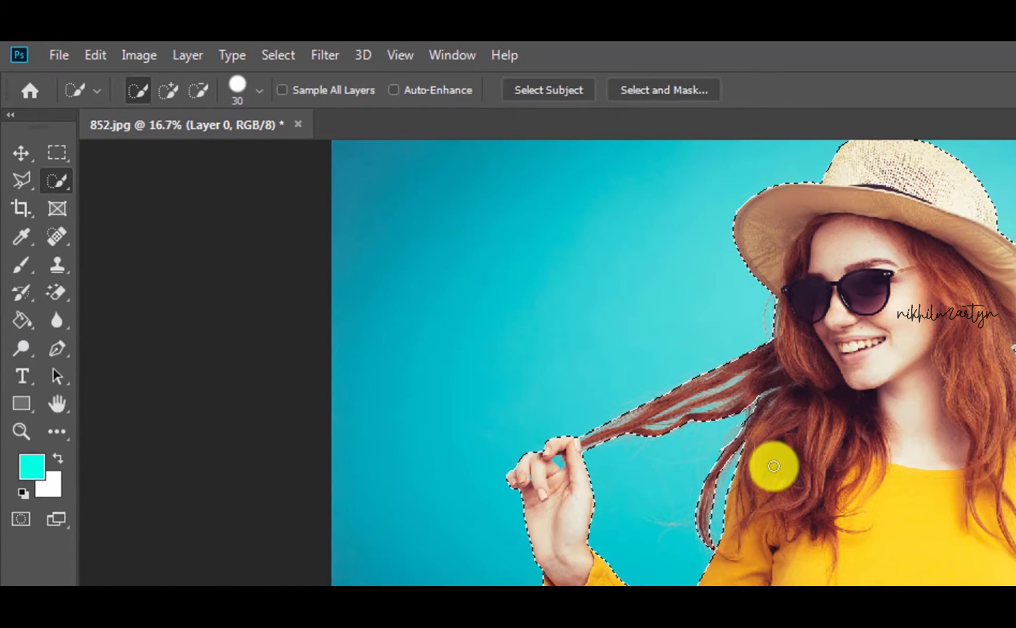
scroll(774, 467, "down", 1)
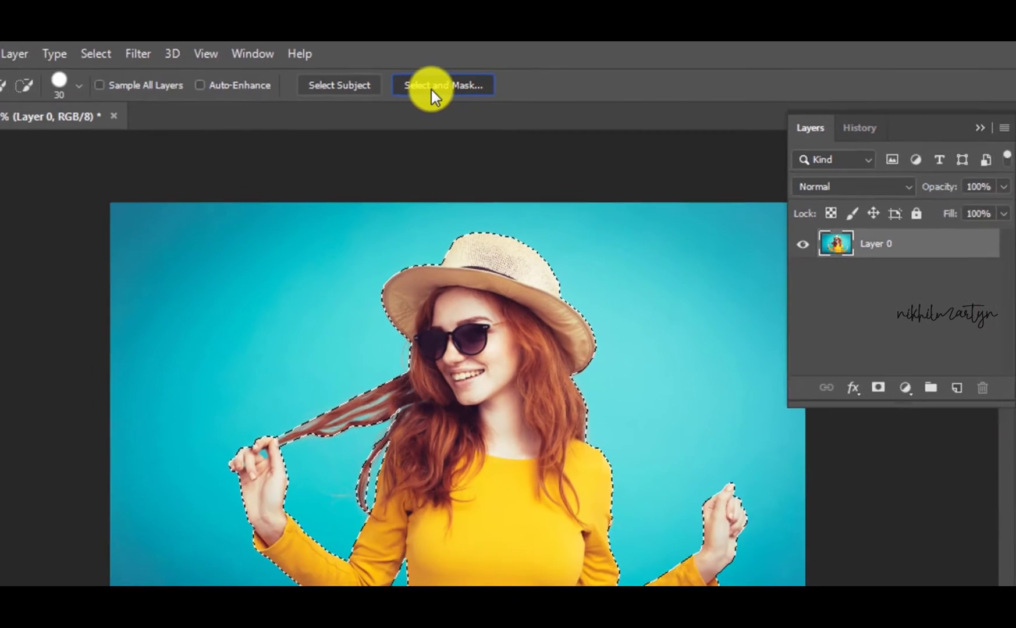
In Select and Mask, set Smooth 19, Feather 27.6 px and Contrast 18%
left_click(397, 105)
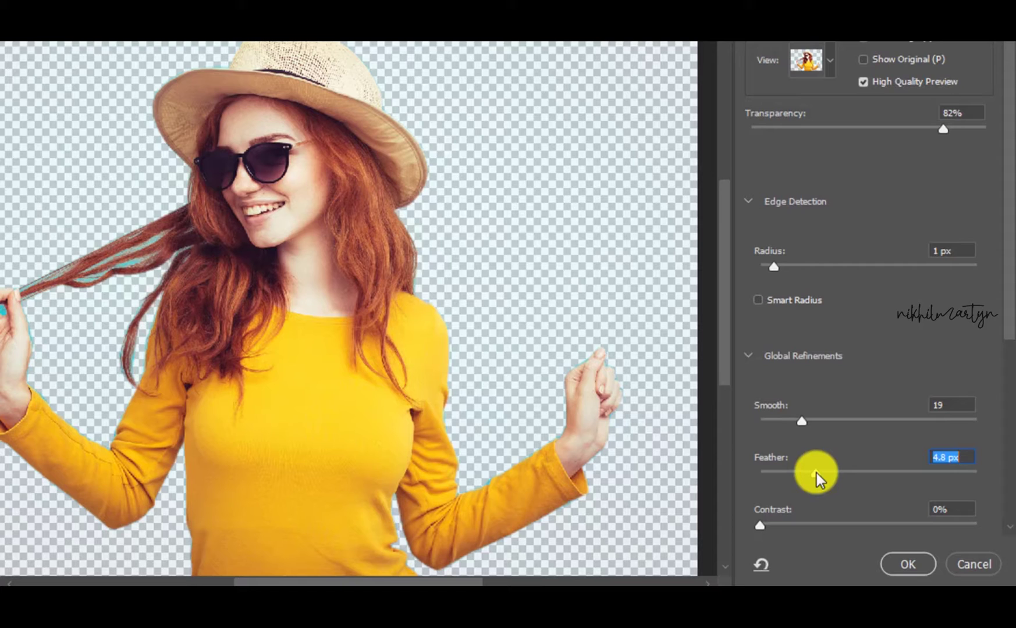
left_click(799, 526)
left_click(861, 473)
left_click_drag(1007, 336, 1005, 510)
key("m")
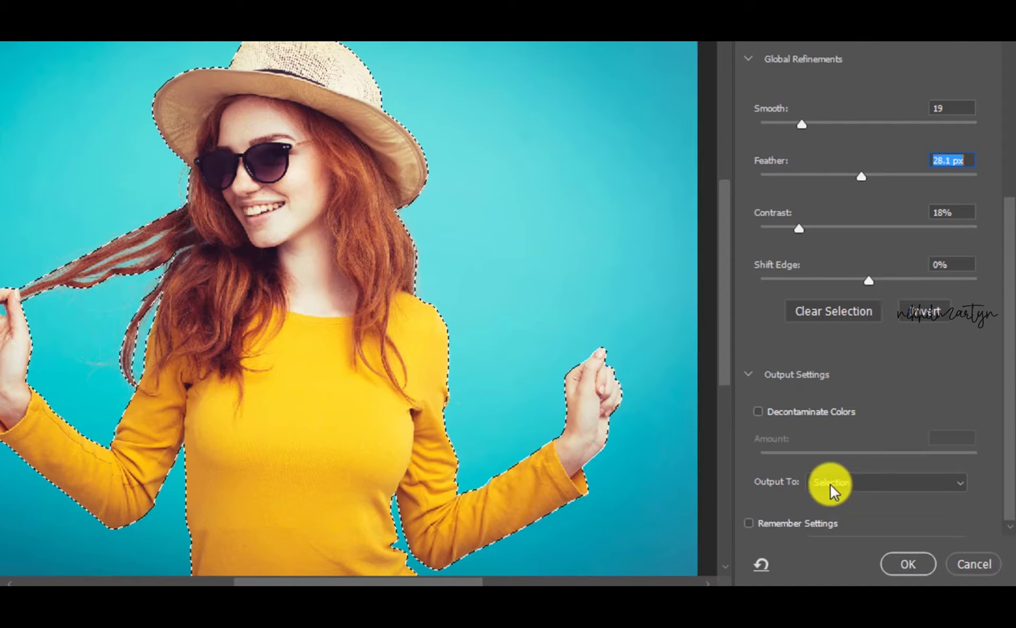
Output the refined selection to a new layer, Layer 0 copy
left_click(751, 377)
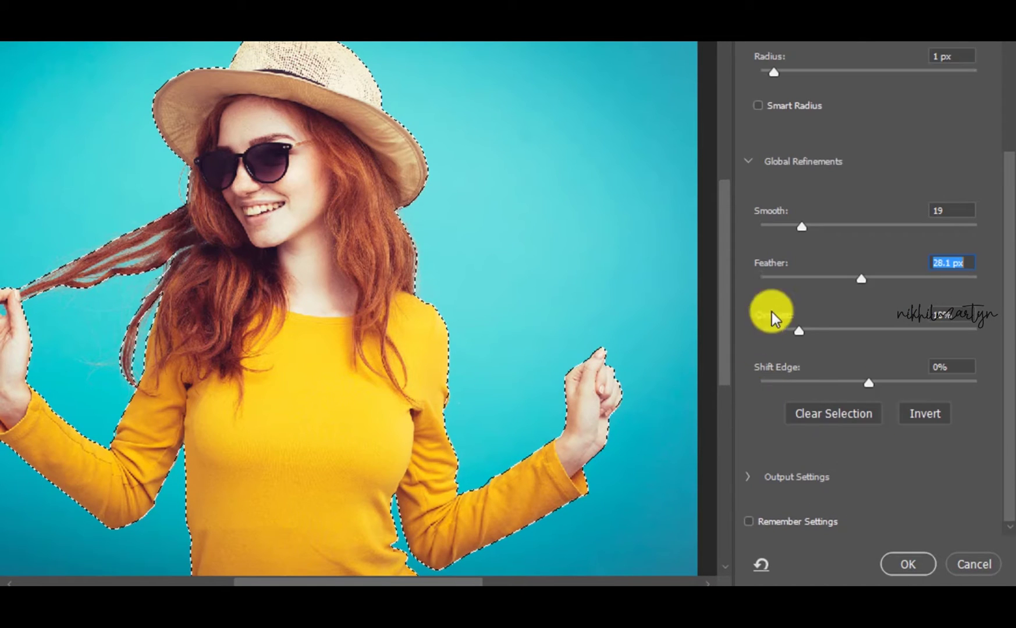
left_click(746, 479)
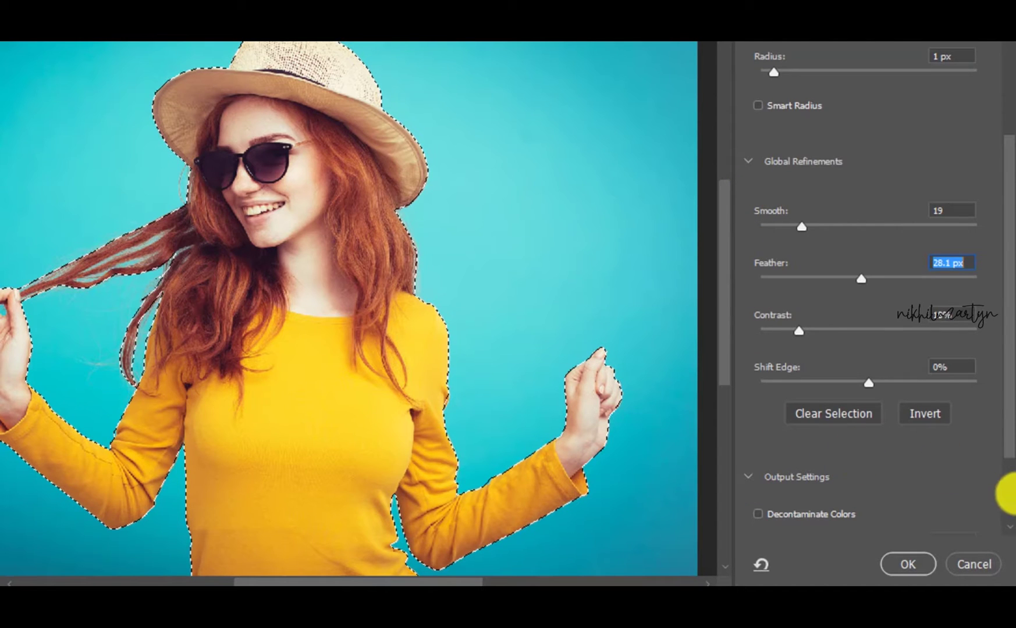
scroll(1011, 498, "down", 3)
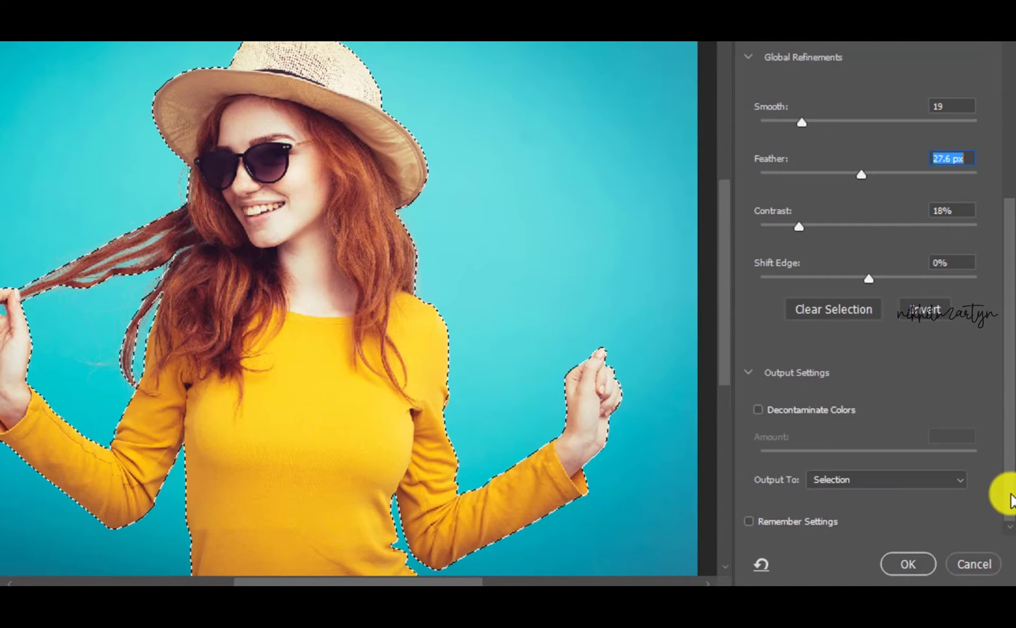
left_click(835, 478)
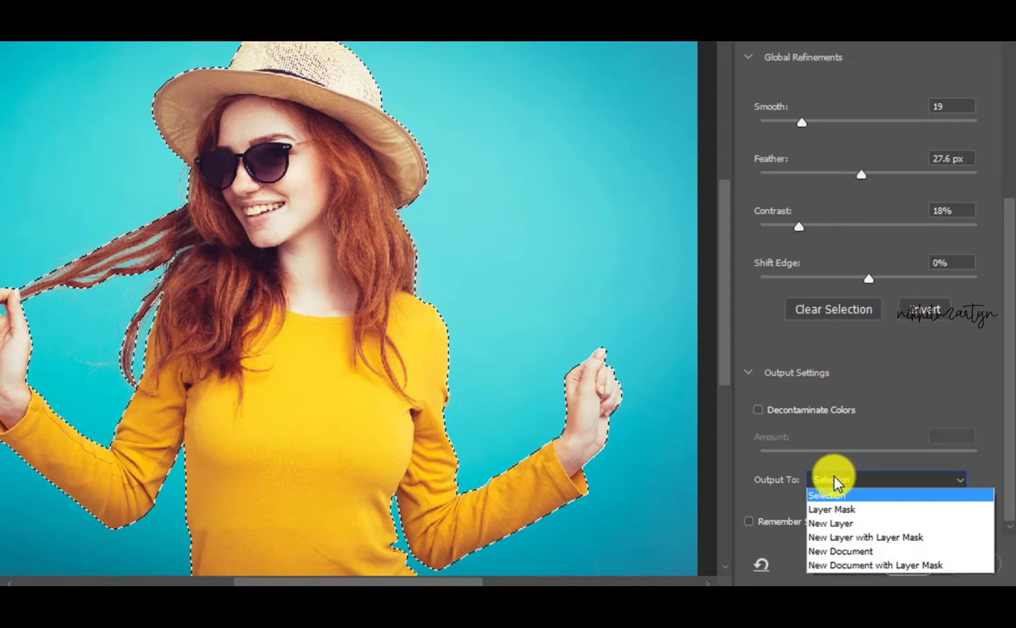
left_click(837, 523)
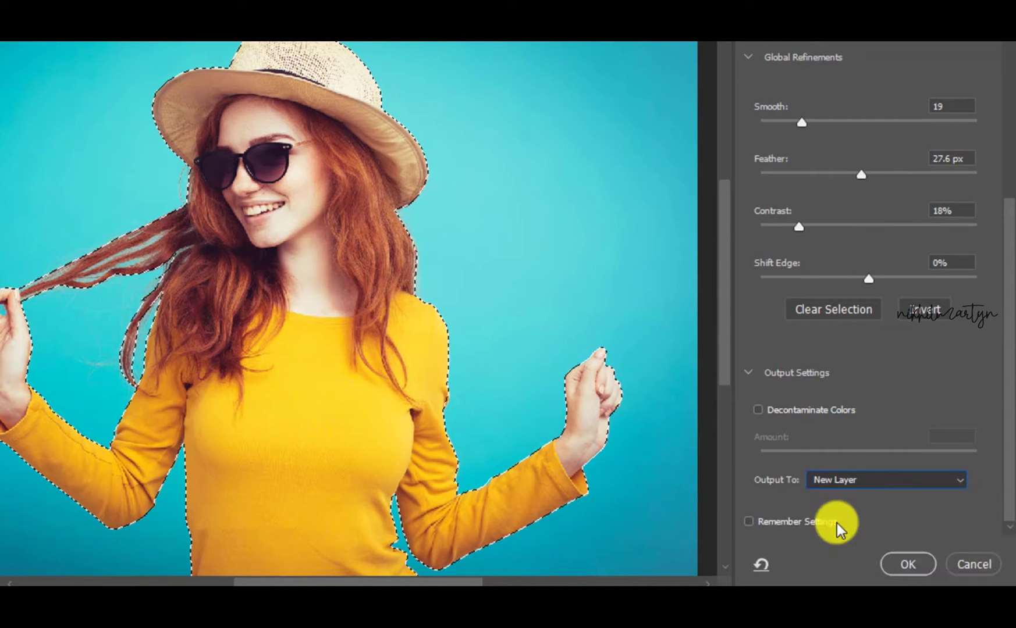
left_click(902, 564)
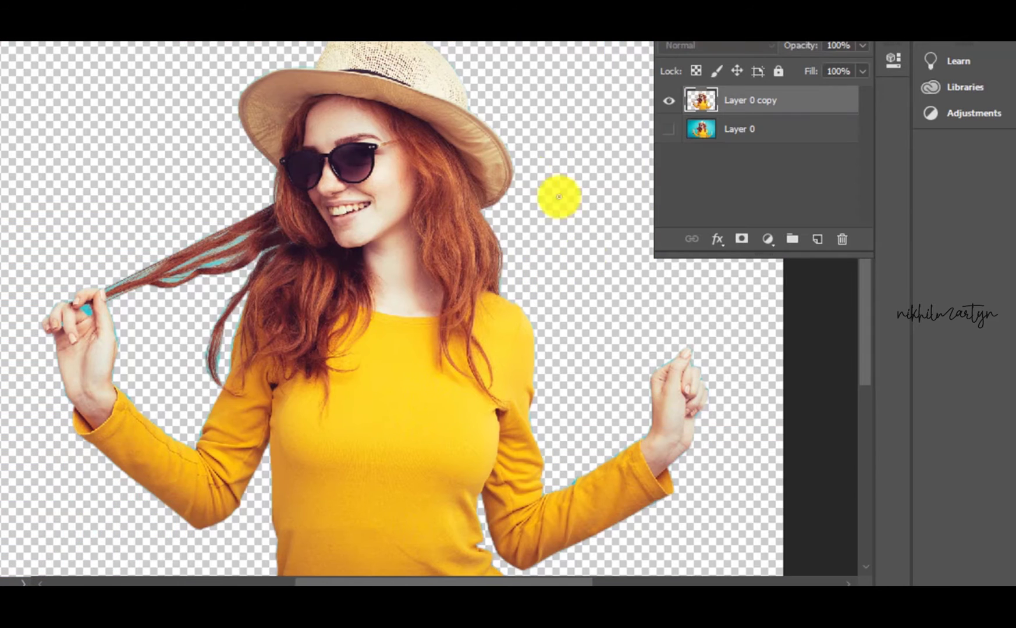
key("ctrl+minus")
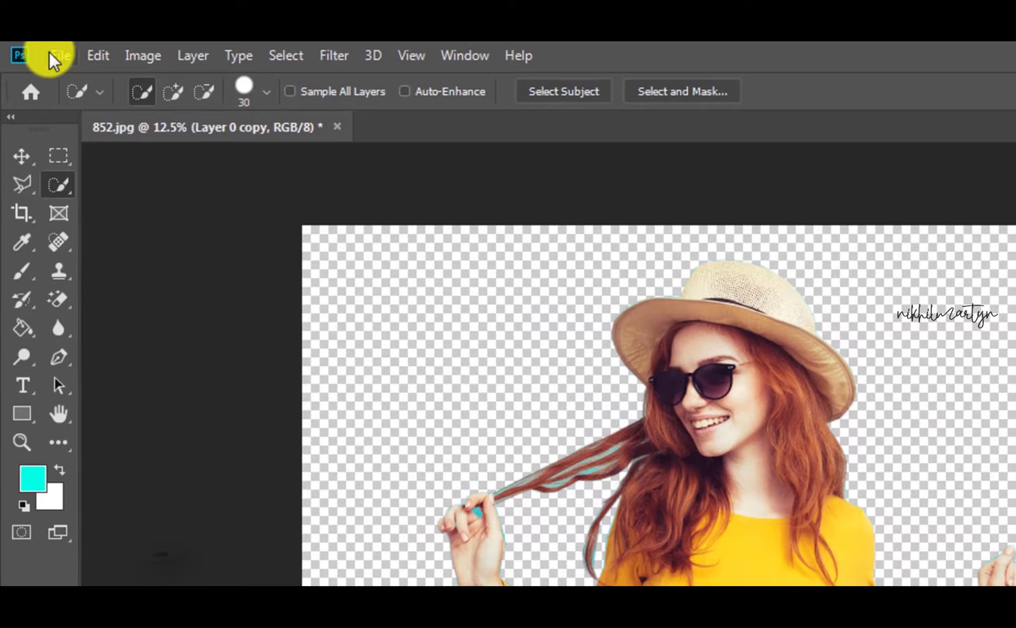
Open blonde-girl-thinking-with-copy-space_23-2148221772.jpg and unlock its Background as Layer 0
left_click(50, 54)
left_click(87, 100)
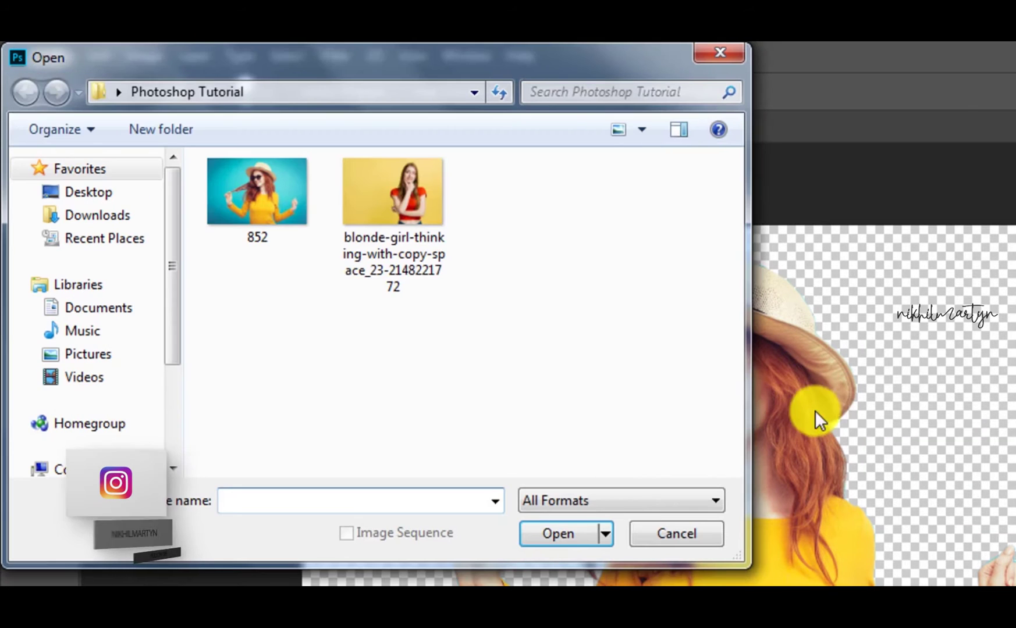
double_click(413, 211)
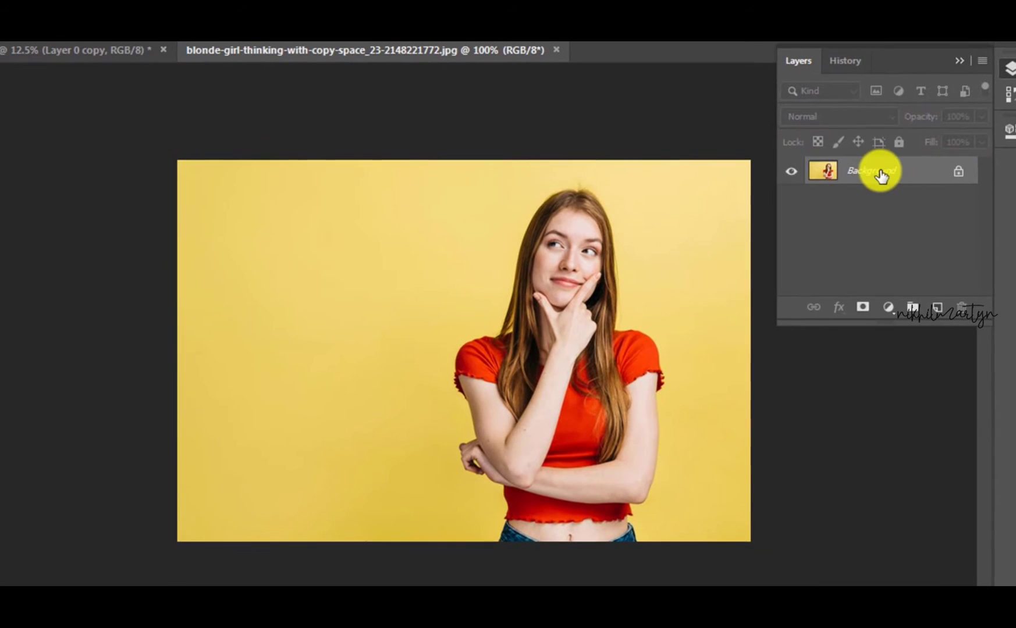
double_click(852, 184)
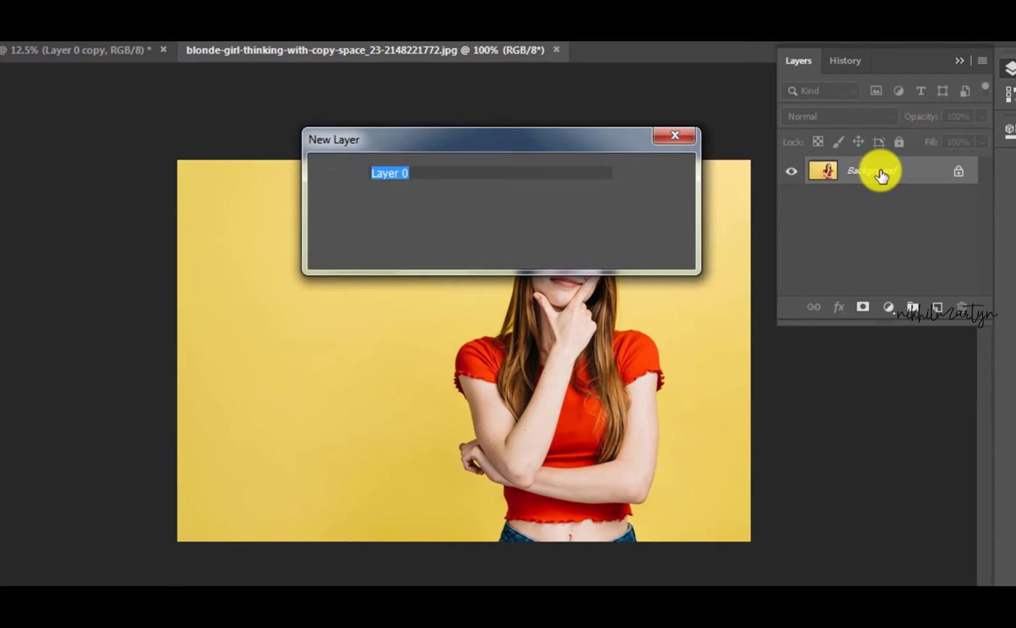
left_click(669, 174)
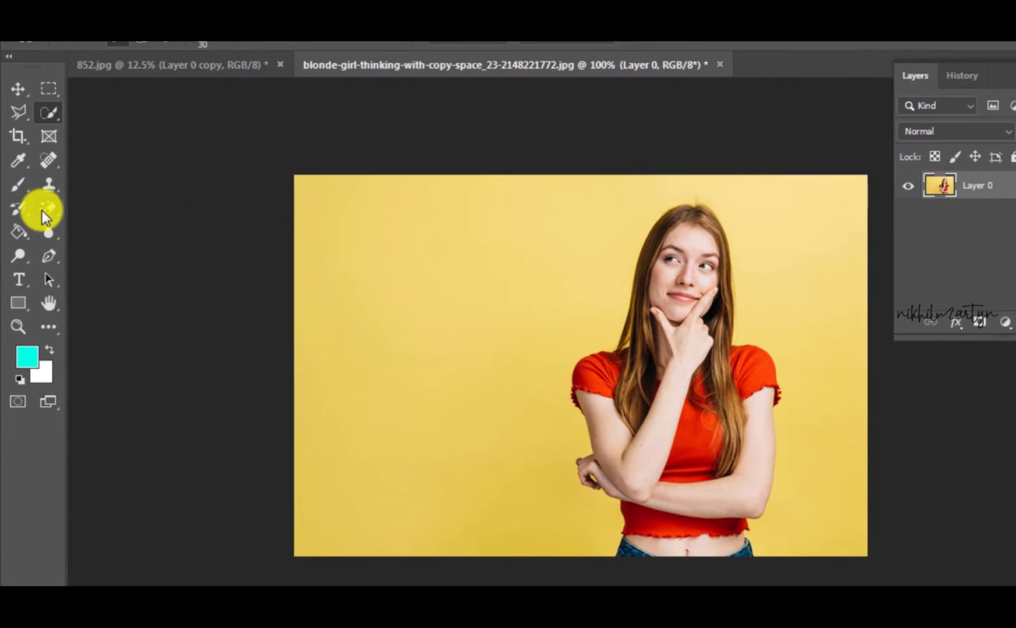
Erase the yellow background and leftover bottom and top-right patches with the Magic Eraser
left_click(42, 210)
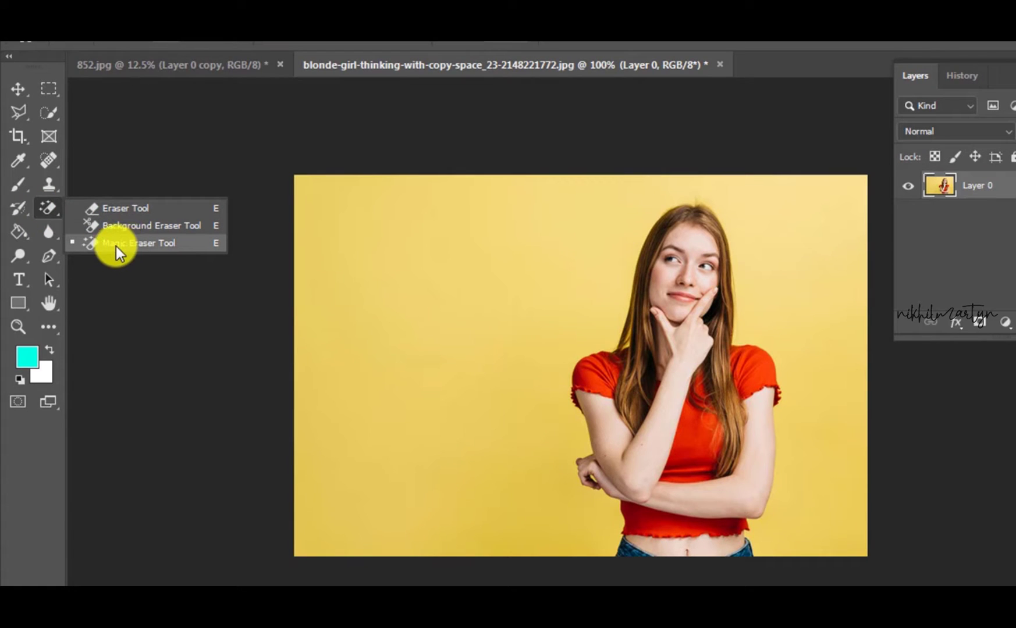
left_click(144, 246)
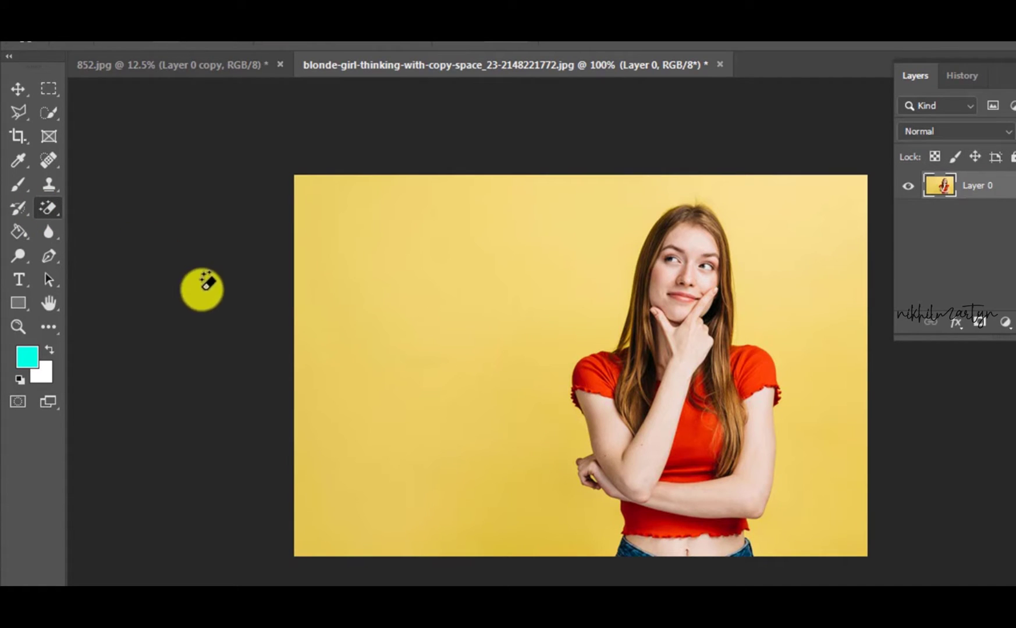
left_click(413, 325)
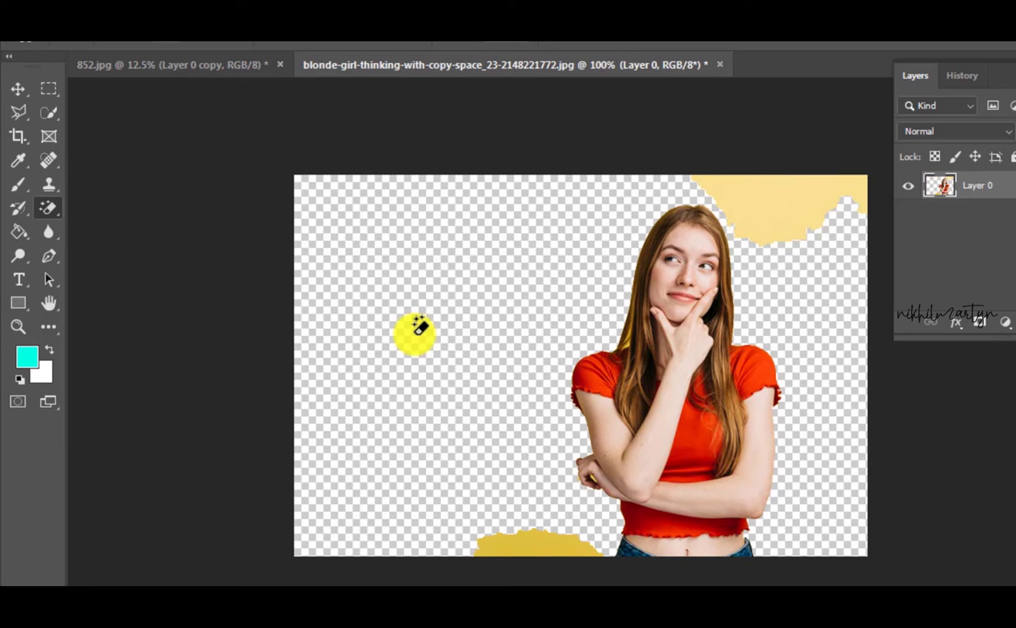
left_click(537, 547)
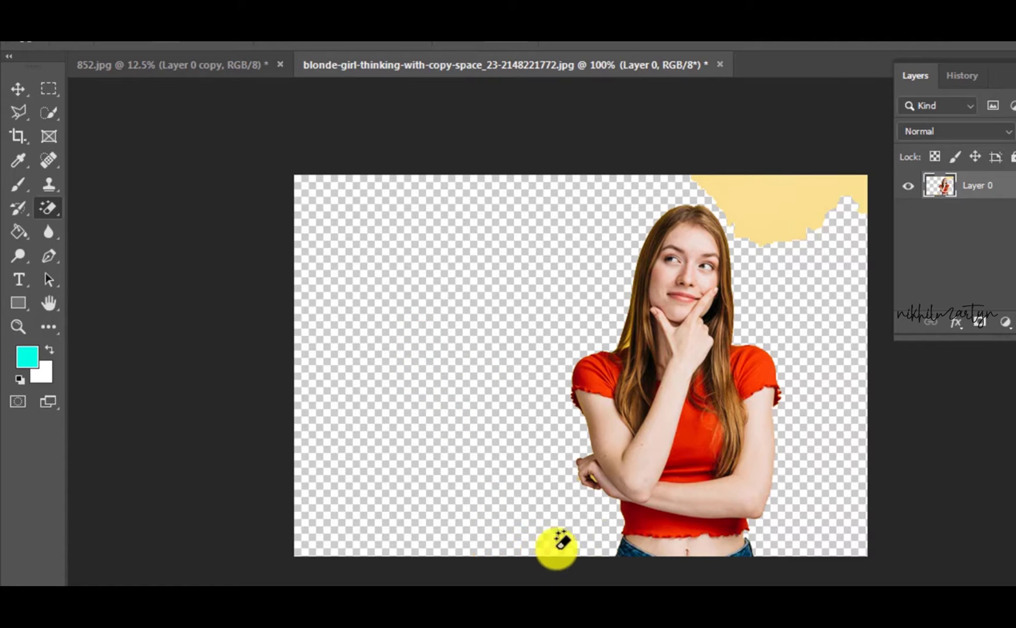
left_click(804, 211)
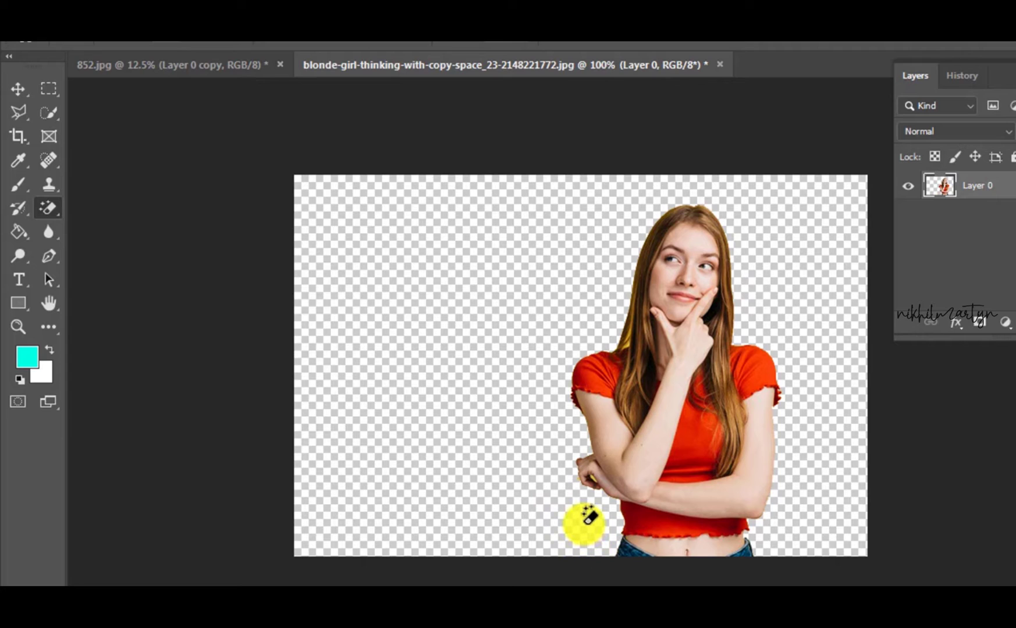
Zoom in and erase the stray yellow pixels in and beside her fist
scroll(584, 524, "up", 1)
scroll(599, 532, "up", 2)
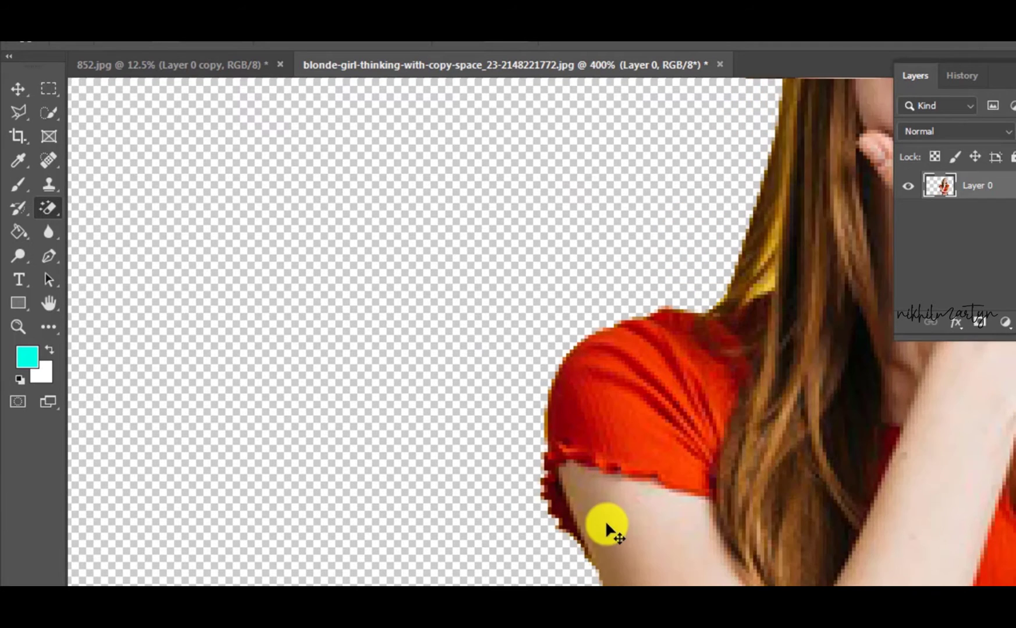
scroll(608, 522, "down", 1)
scroll(608, 522, "down", 2)
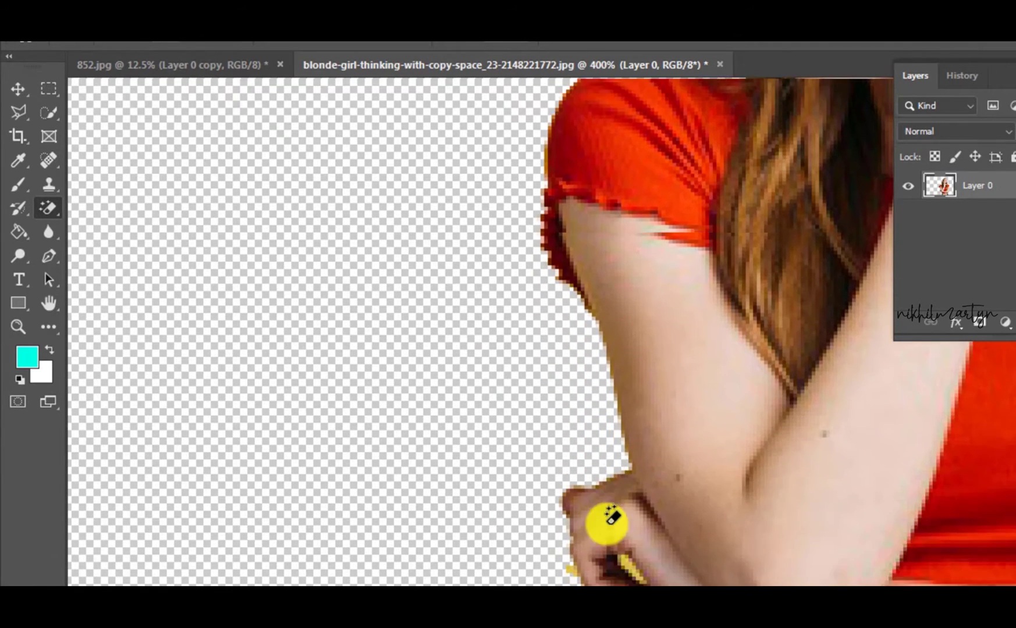
scroll(608, 522, "down", 2)
scroll(629, 527, "down", 1)
scroll(650, 531, "down", 1)
scroll(673, 529, "down", 1)
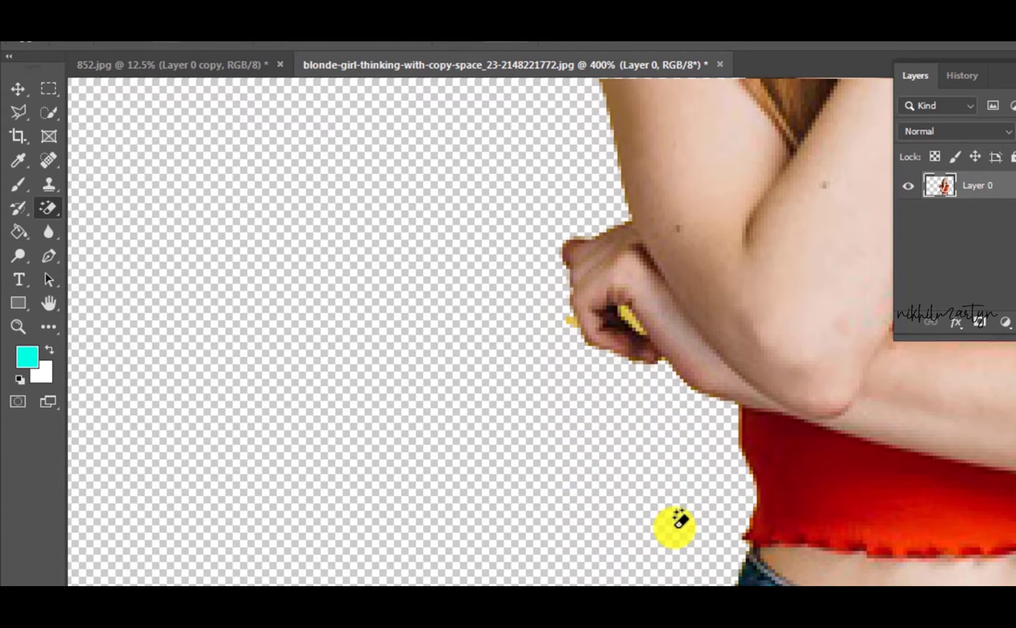
scroll(674, 529, "down", 1)
scroll(674, 506, "down", 2)
scroll(677, 466, "down", 1)
scroll(677, 466, "up", 1)
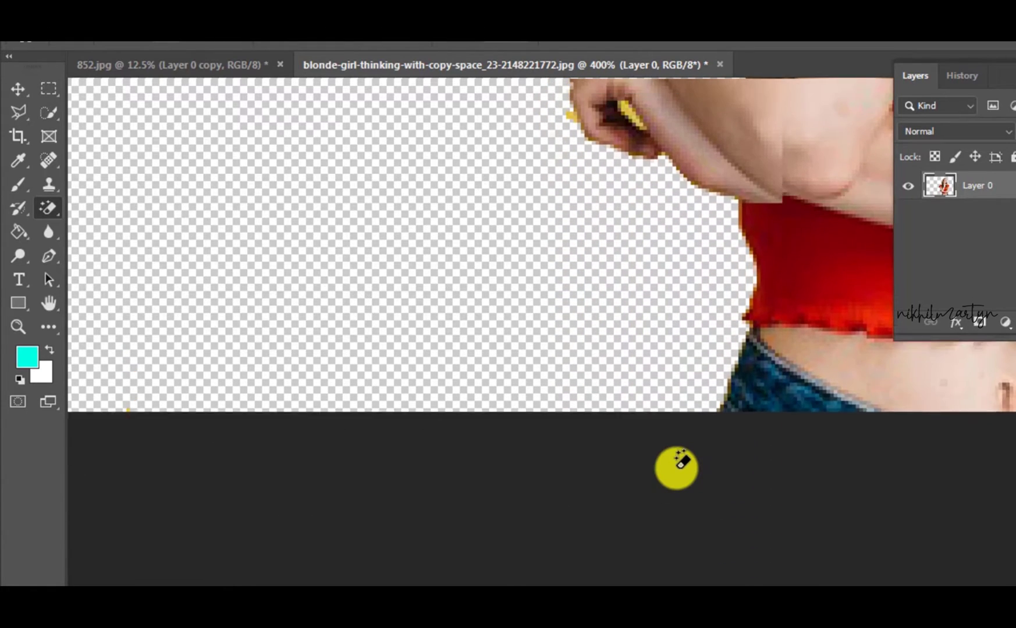
scroll(677, 465, "up", 1)
scroll(606, 408, "up", 1)
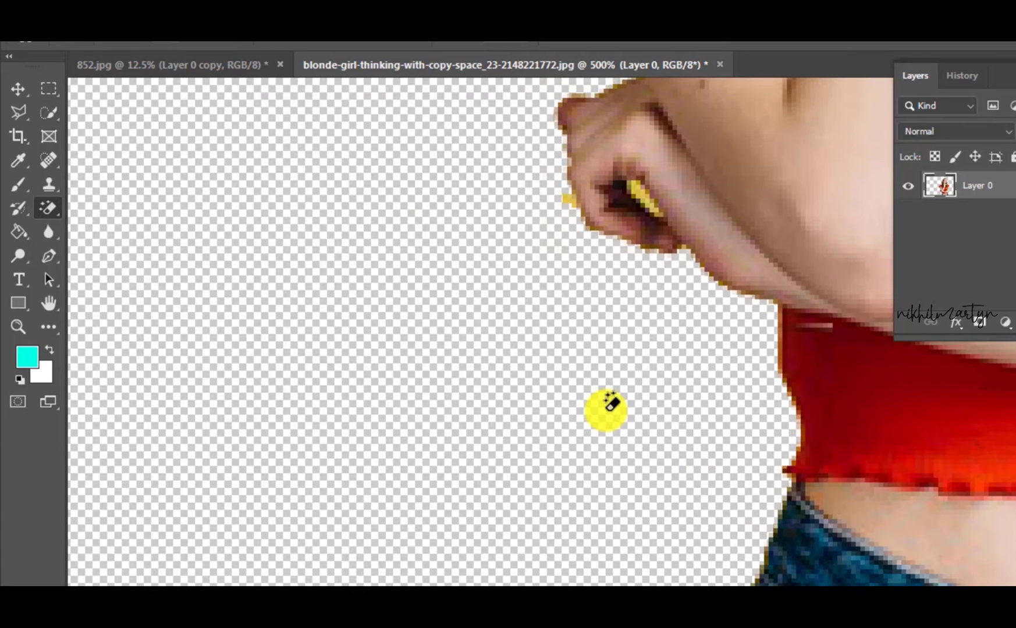
scroll(620, 436, "up", 1)
scroll(625, 434, "up", 1)
scroll(640, 448, "up", 1)
scroll(707, 419, "up", 1)
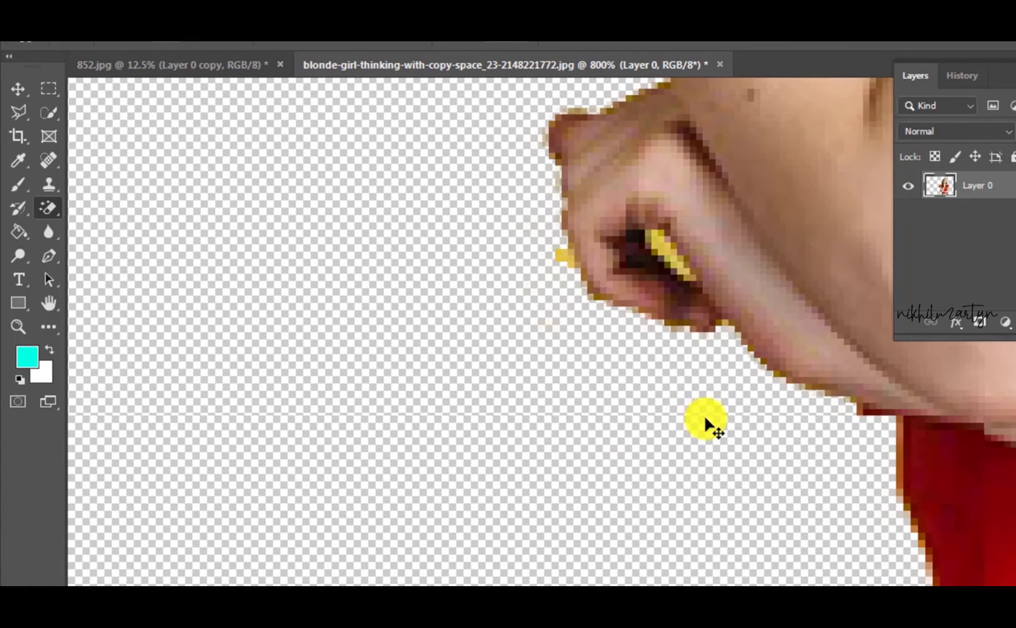
scroll(719, 410, "up", 1)
scroll(716, 486, "up", 2)
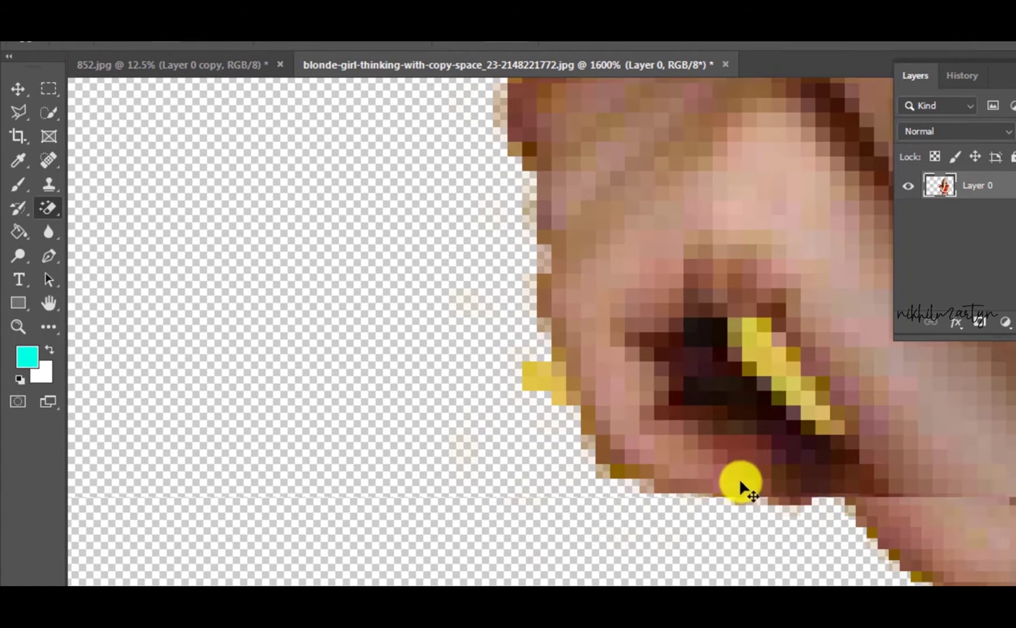
left_click(780, 384)
left_click(540, 384)
scroll(540, 384, "down", 3)
scroll(540, 384, "down", 2)
scroll(540, 385, "down", 1)
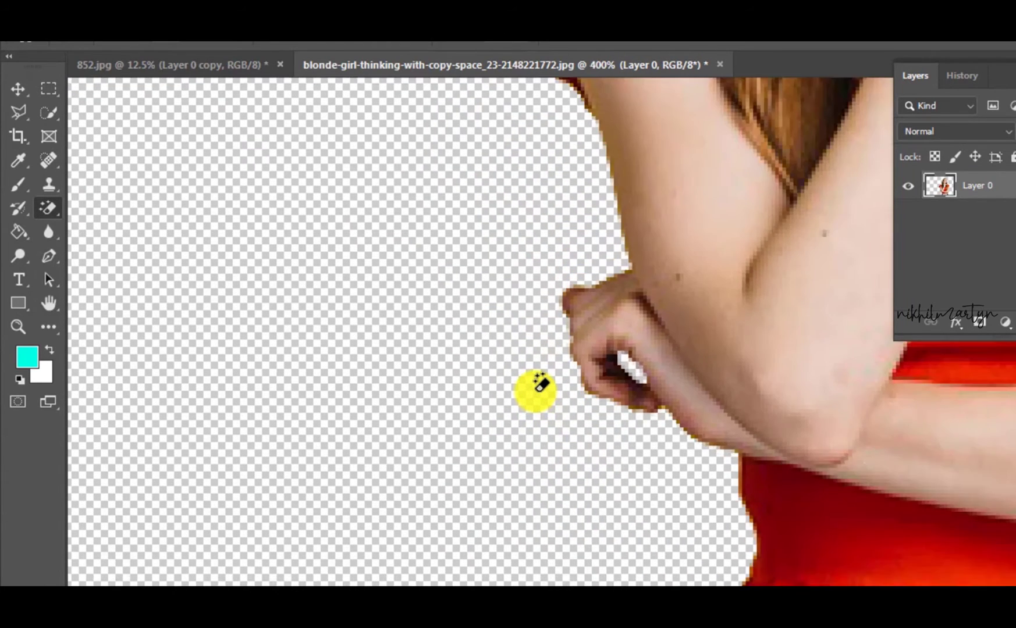
scroll(536, 390, "down", 2)
scroll(535, 390, "down", 2)
scroll(581, 402, "up", 1)
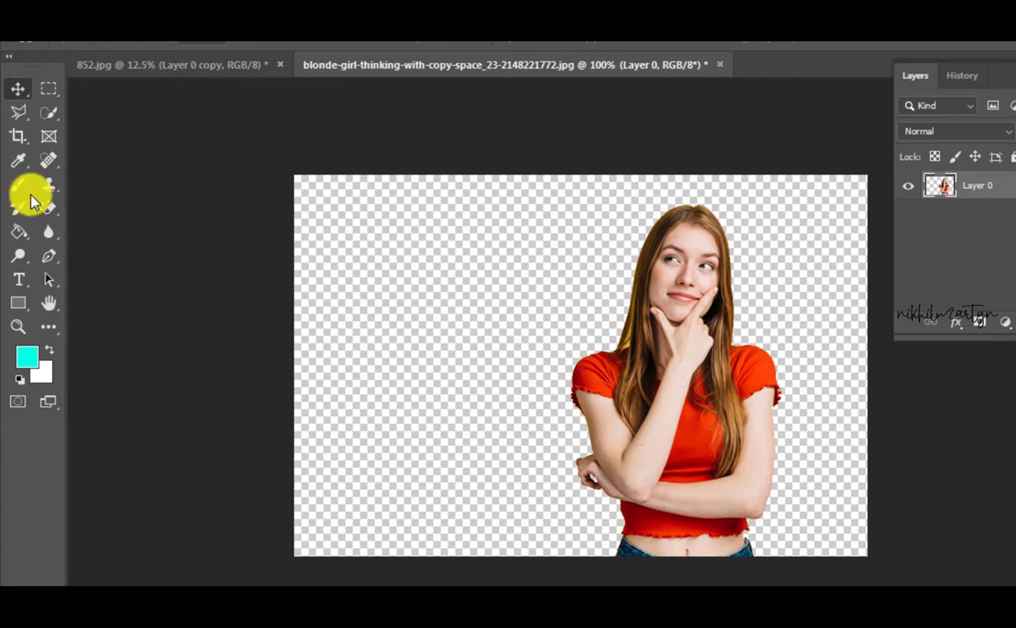
Choose the Paint Bucket Tool and set the foreground colour to yellow fffc00
left_click(23, 230)
right_click(16, 234)
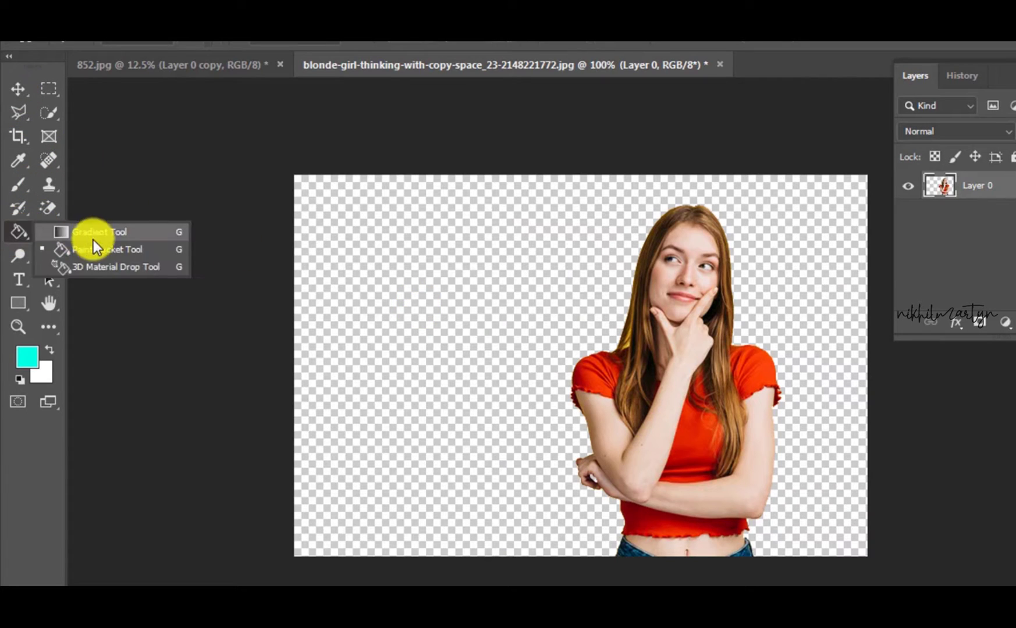
left_click(108, 249)
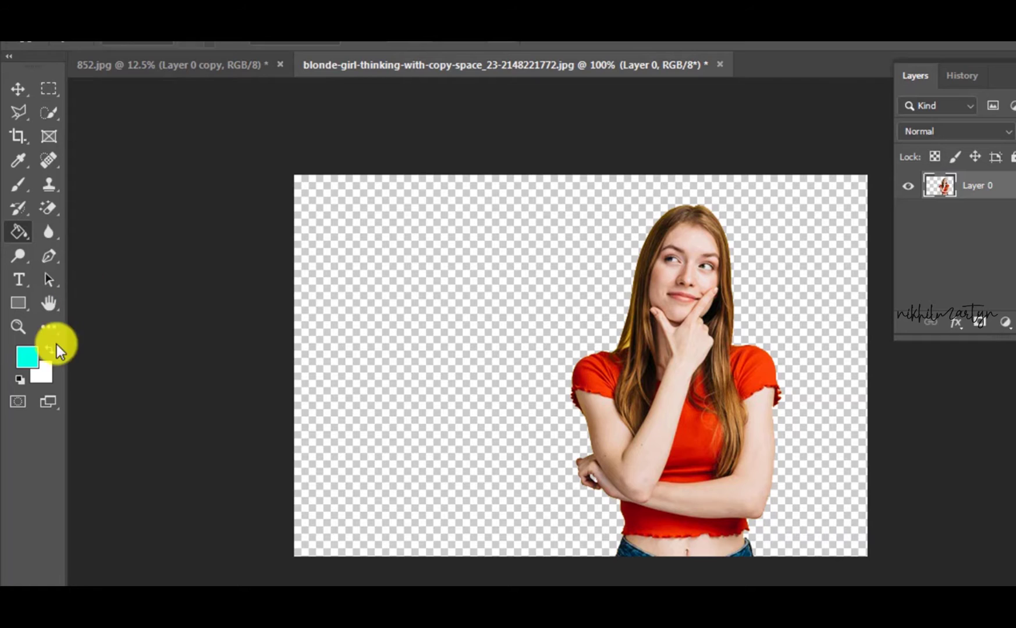
left_click(28, 358)
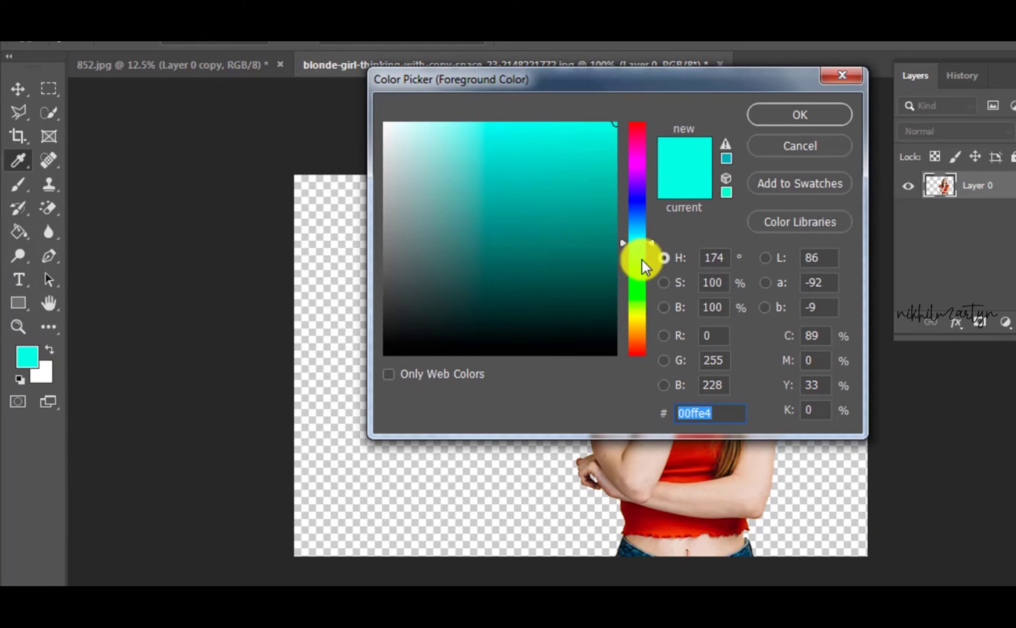
left_click_drag(647, 246, 647, 318)
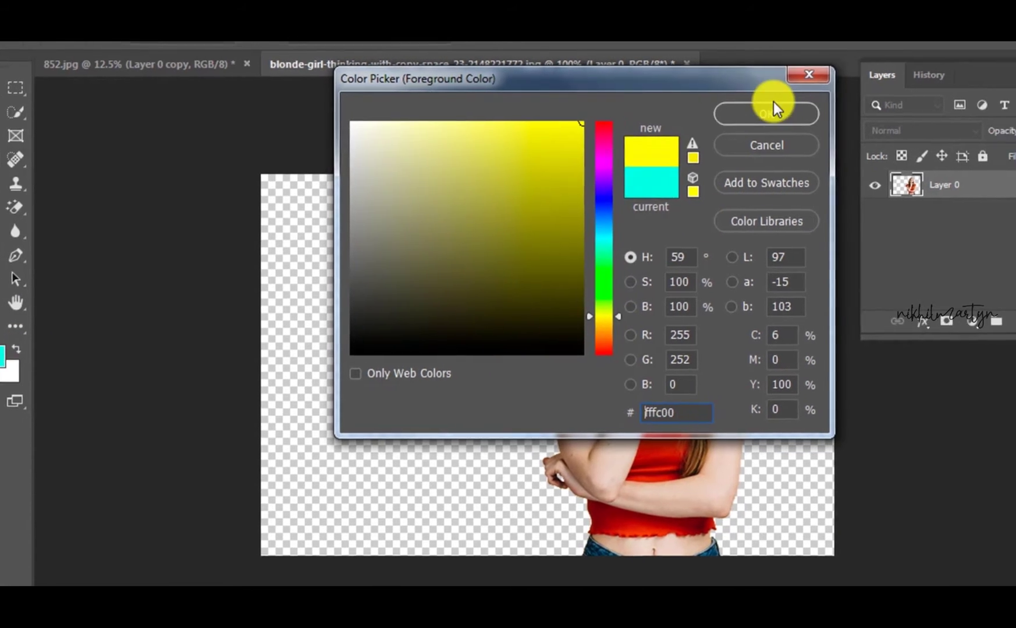
left_click(799, 115)
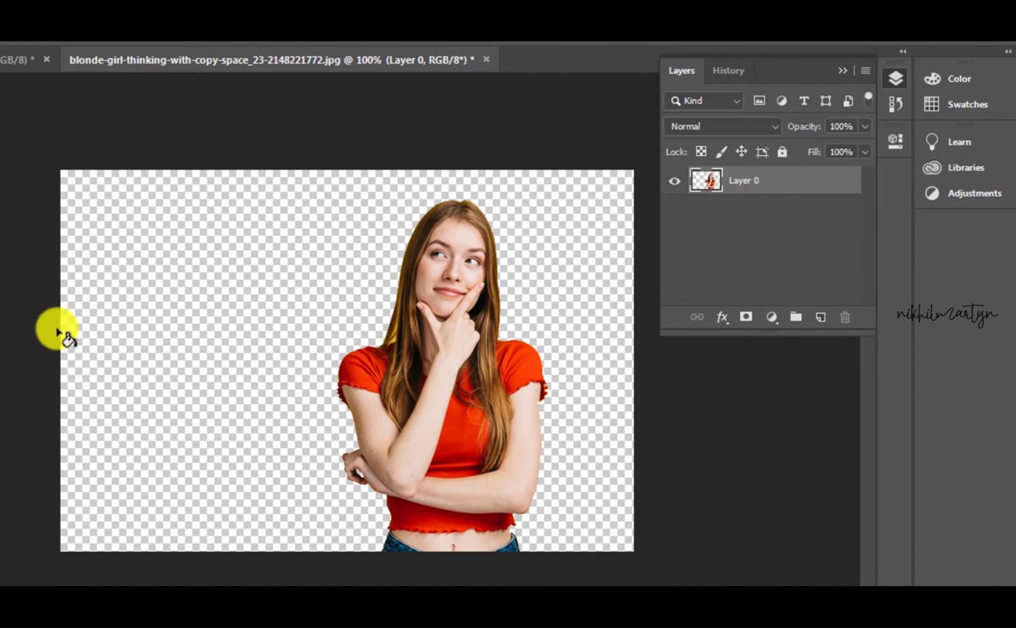
Add a new Layer 1 and fill it with the yellow
left_click(822, 319)
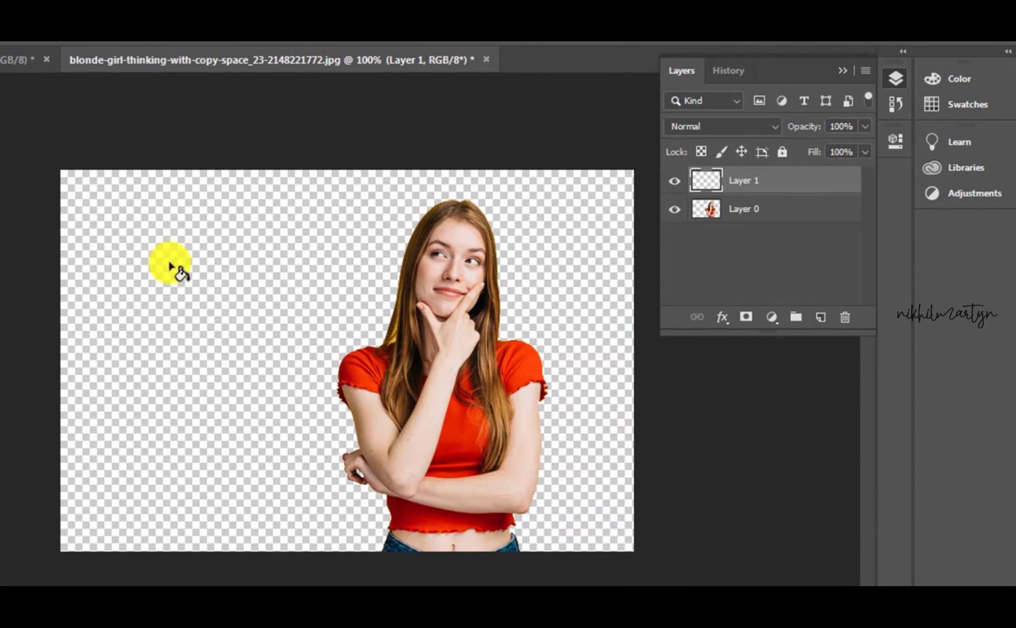
left_click(171, 266)
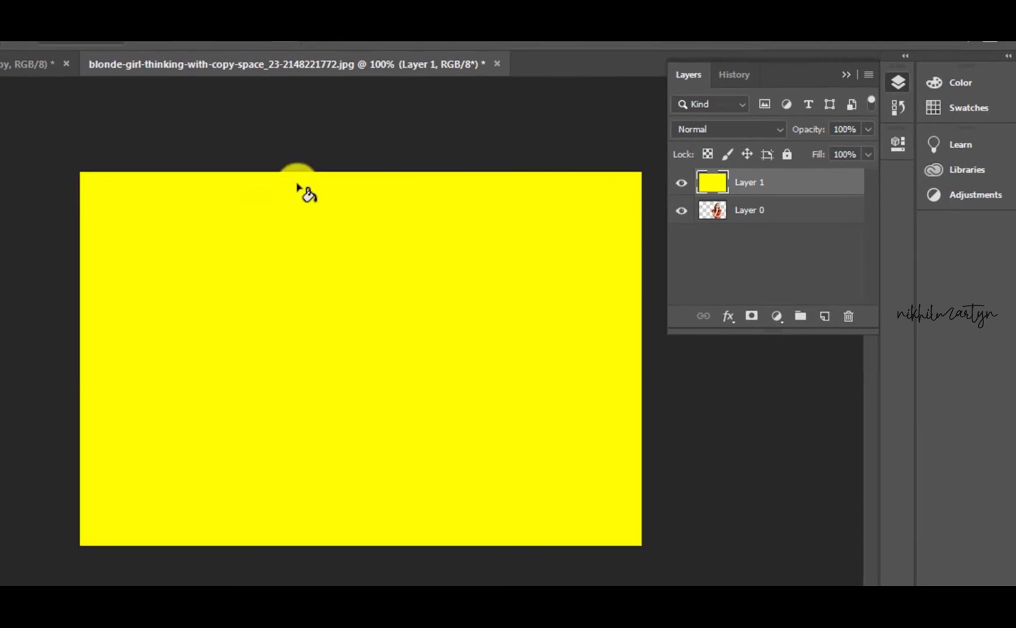
left_click(9, 119)
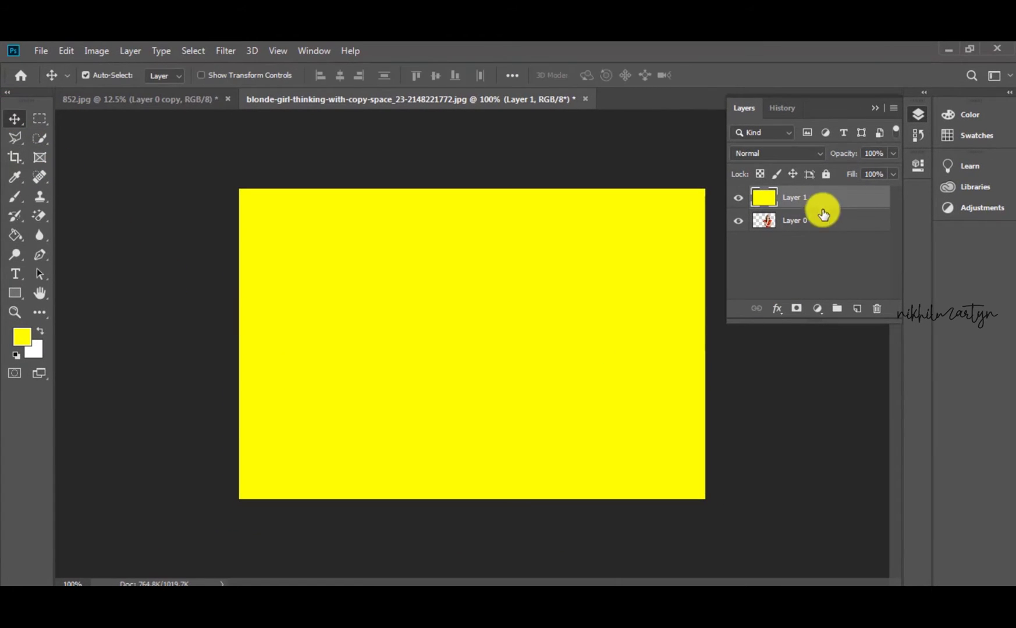
Move yellow Layer 1 below Layer 0, then shift the red-top woman to the right edge
left_click_drag(812, 197, 812, 227)
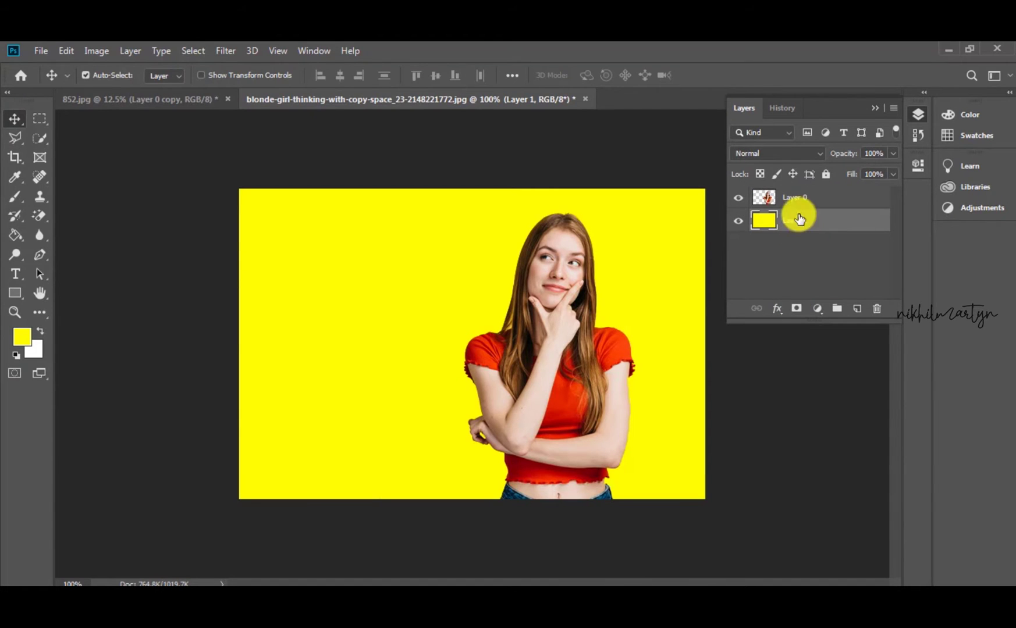
left_click(796, 198)
left_click_drag(573, 309, 625, 319)
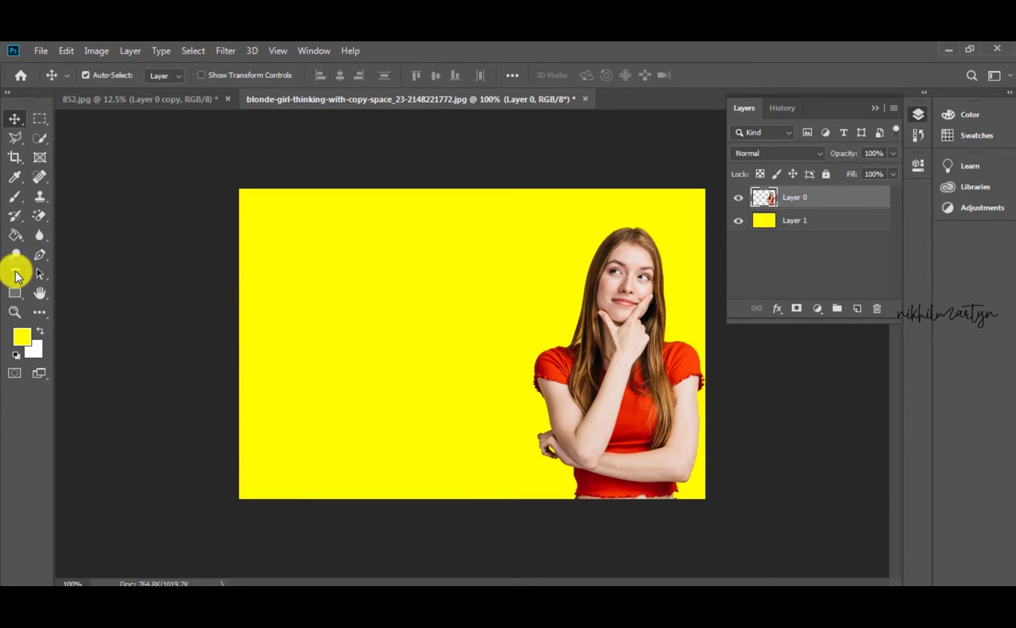
left_click(16, 275)
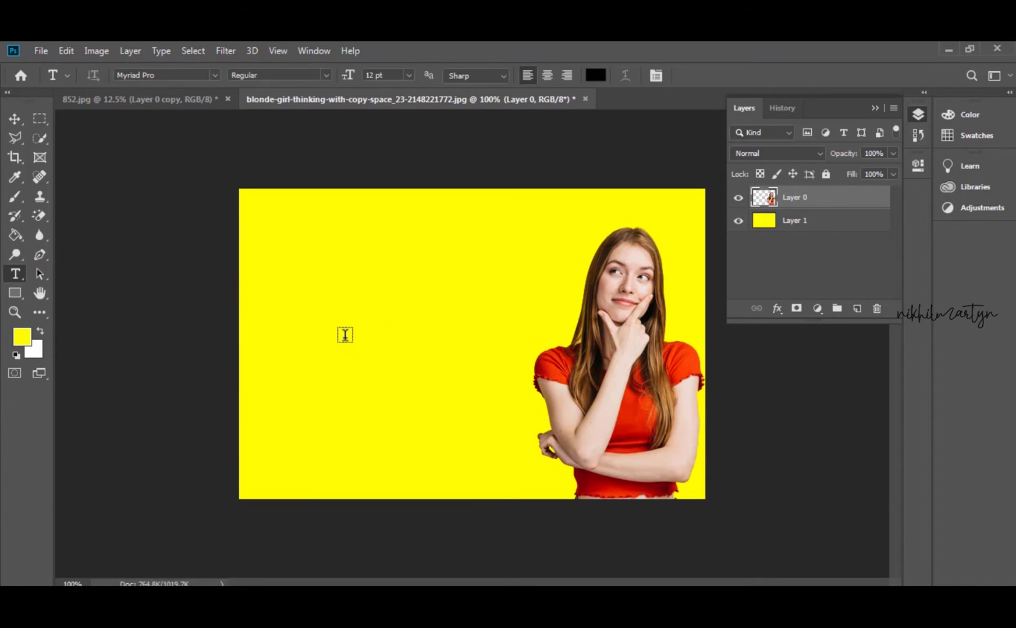
Type 'Thinking..??' in a text box left of the woman
left_click(323, 347)
type("Thinking.??")
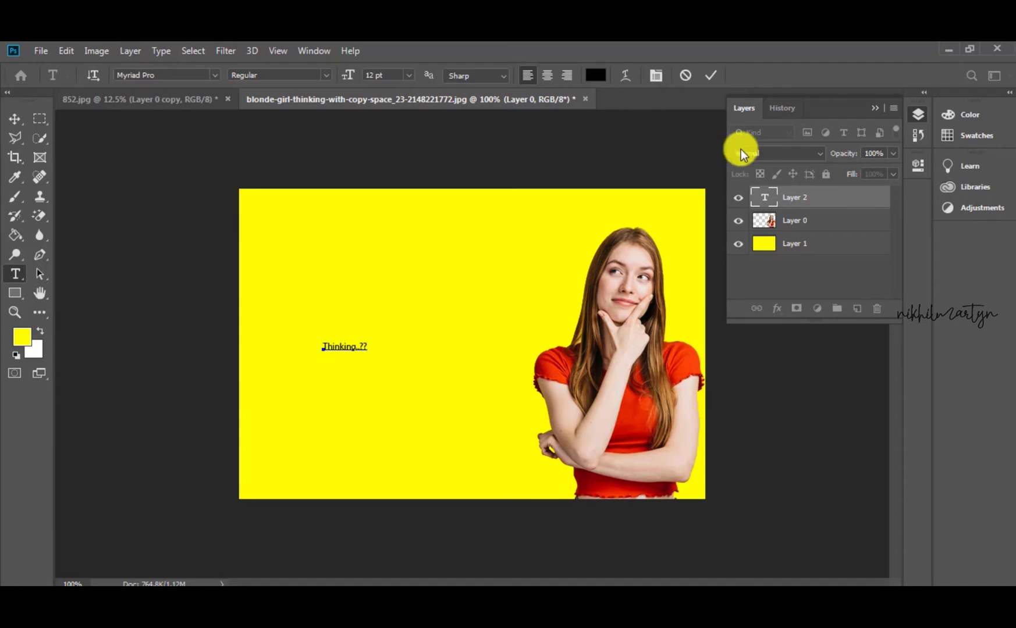
left_click(711, 76)
left_click(15, 120)
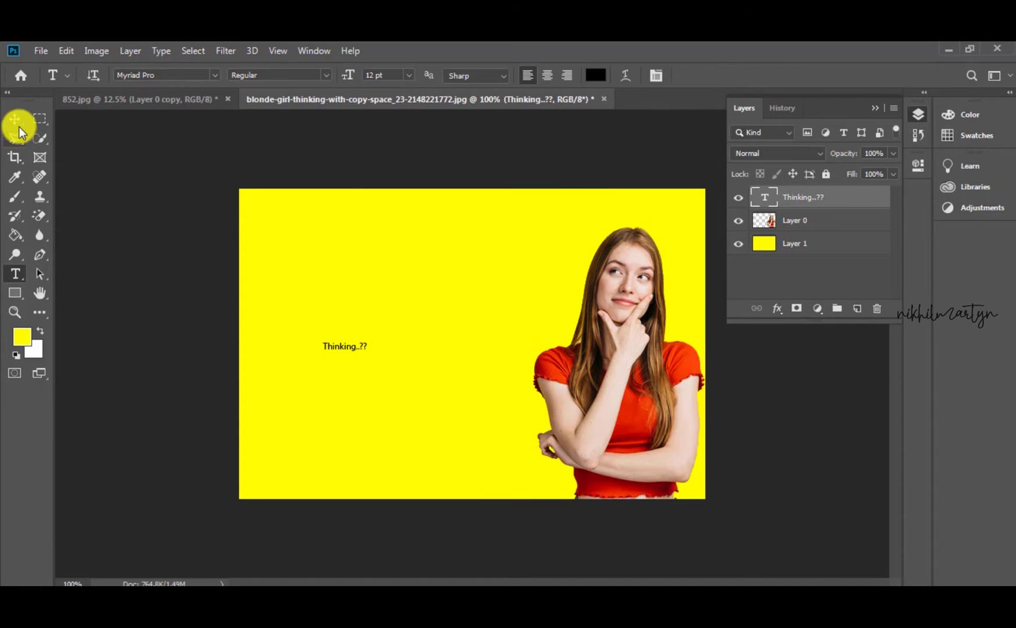
Enlarge the text, tilt it about -9.6° and move it up and right
key("ctrl+t")
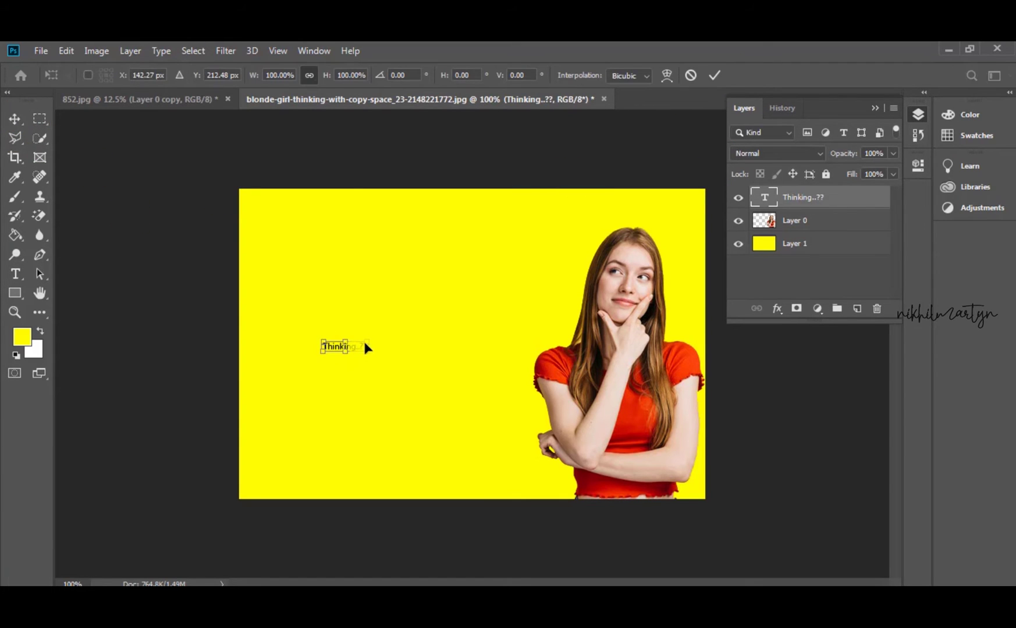
mouse_move(366, 354)
left_mouse_down()
mouse_move(467, 379)
mouse_move(559, 421)
left_mouse_up()
mouse_move(555, 350)
left_mouse_down()
mouse_move(538, 299)
mouse_move(556, 253)
left_mouse_up()
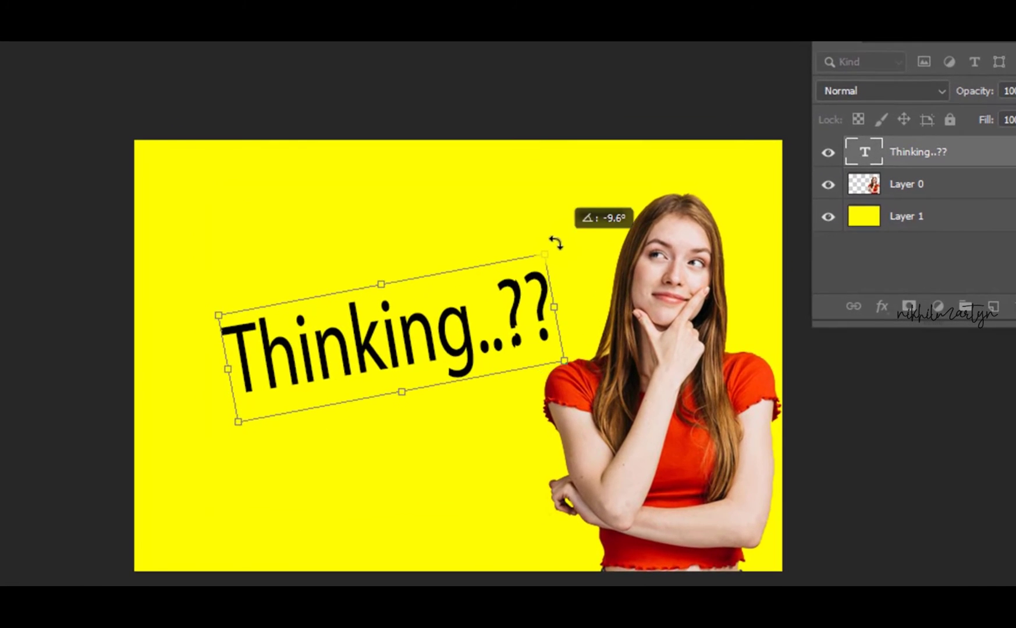
left_click_drag(504, 307, 514, 272)
key("Return")
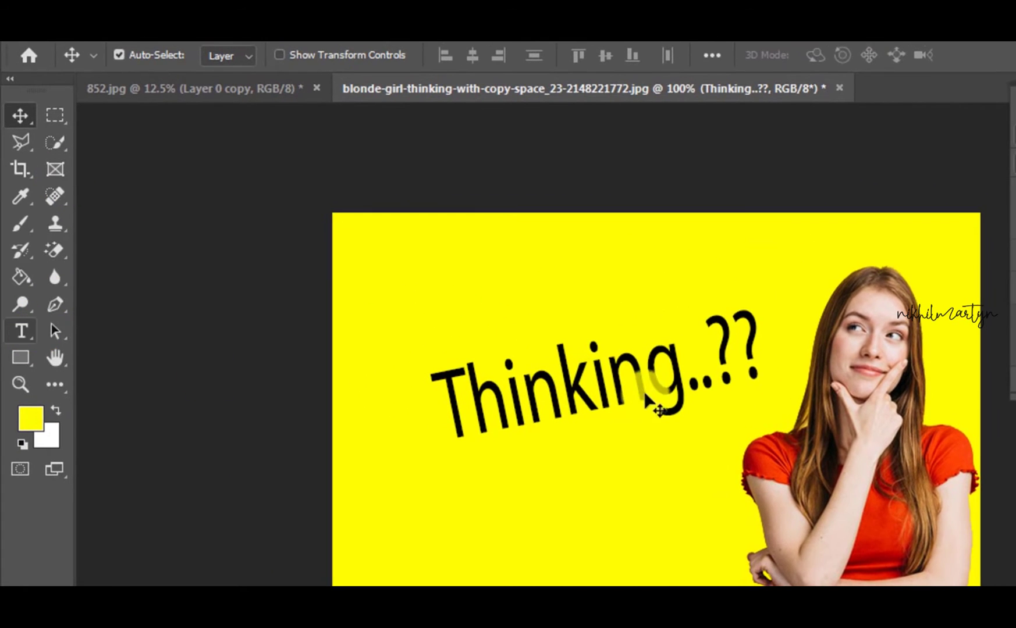
left_click(21, 330)
Apply an Arc Lower warp to the text with bend +9% and horizontal distortion about +29%
left_click(659, 395)
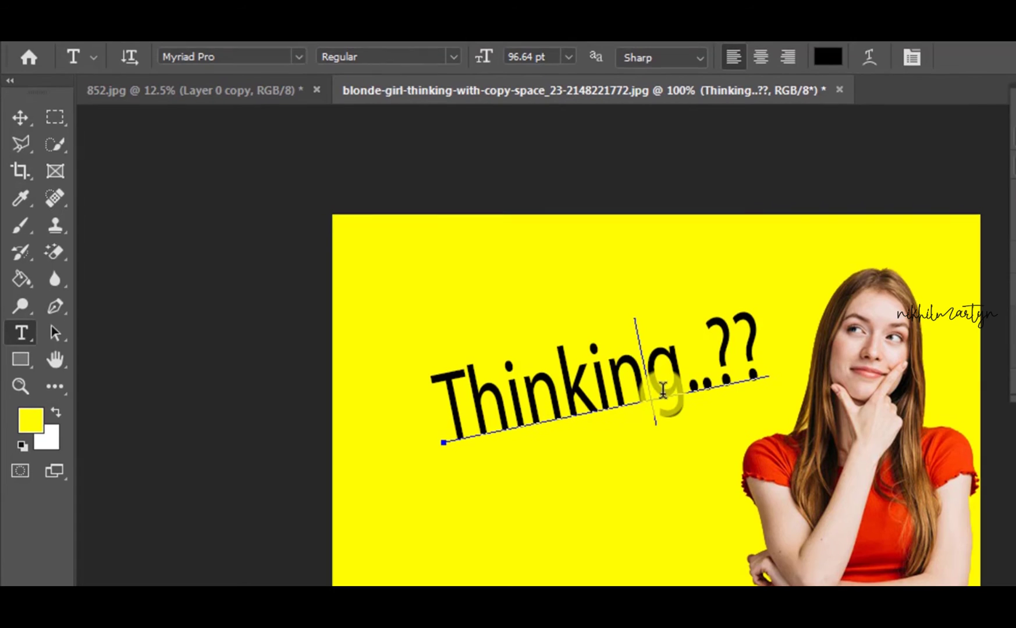
left_click(871, 82)
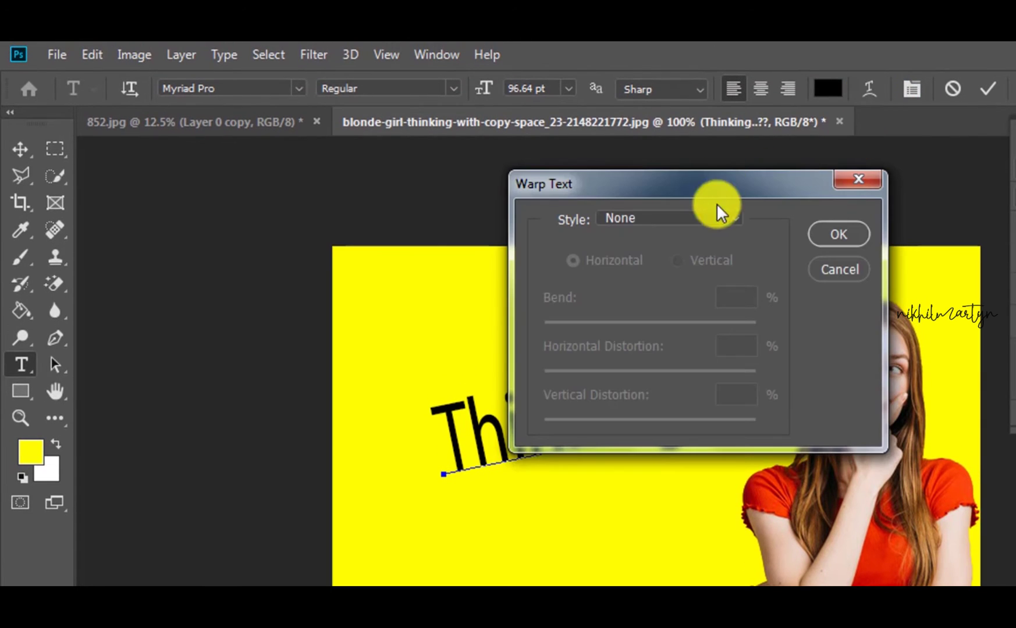
left_click(710, 211)
left_click(650, 292)
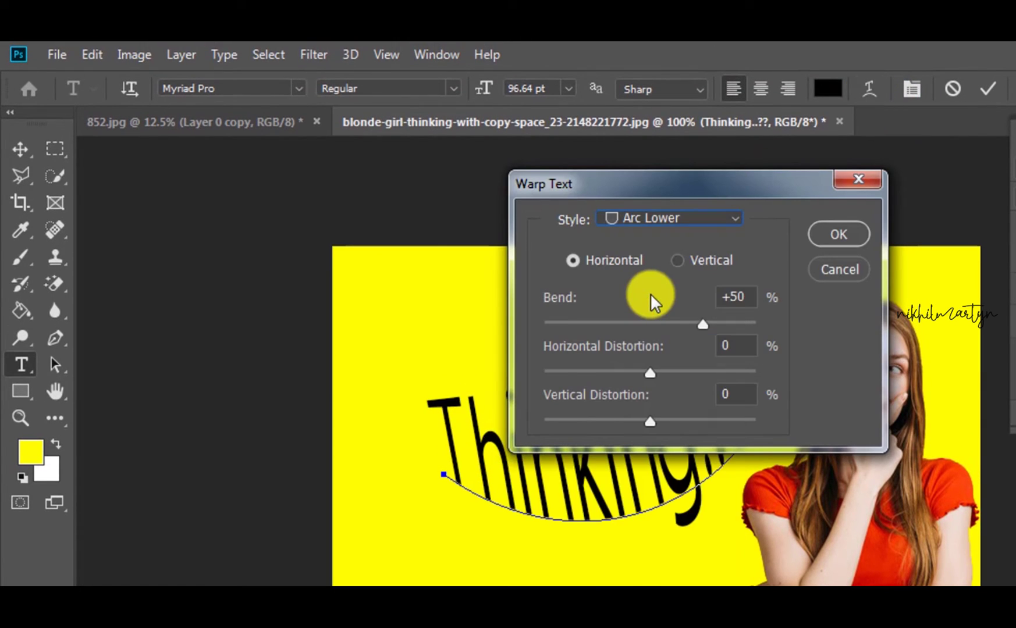
left_click(672, 322)
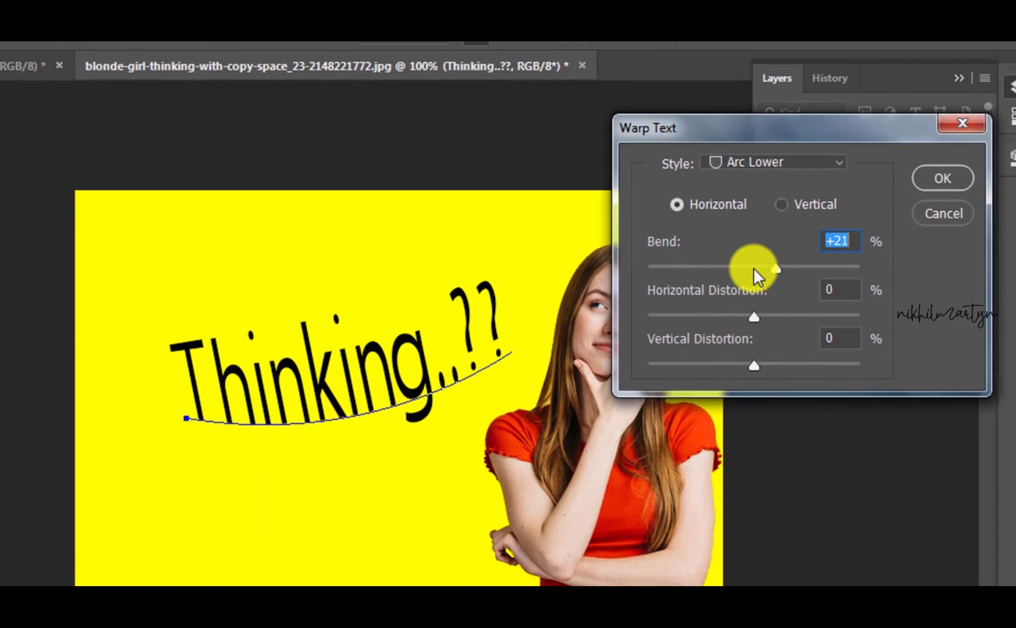
left_click(763, 268)
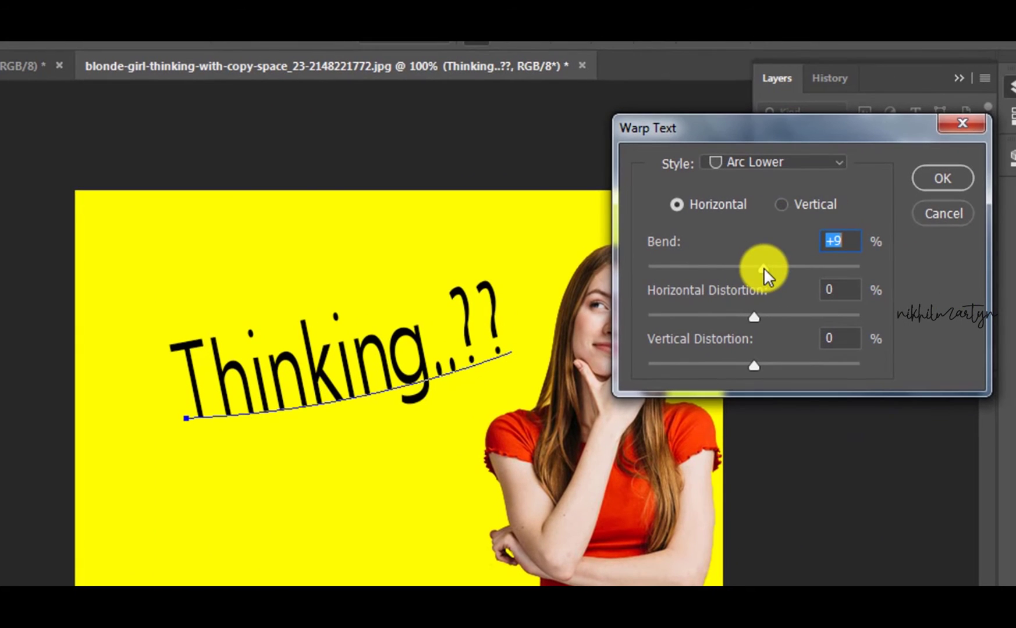
left_click(785, 317)
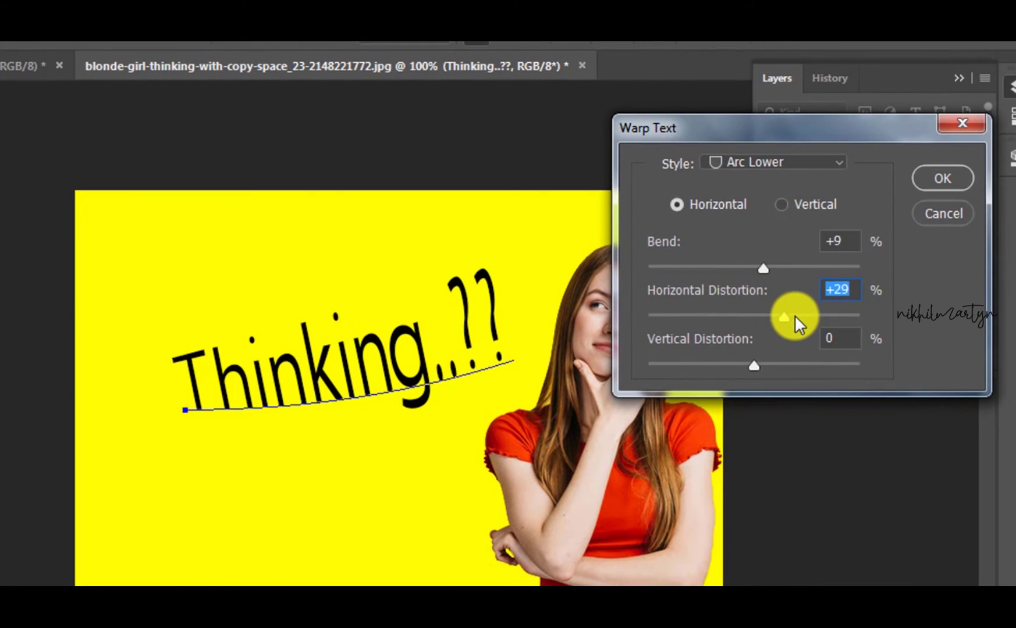
left_click_drag(794, 317, 817, 317)
left_click(966, 236)
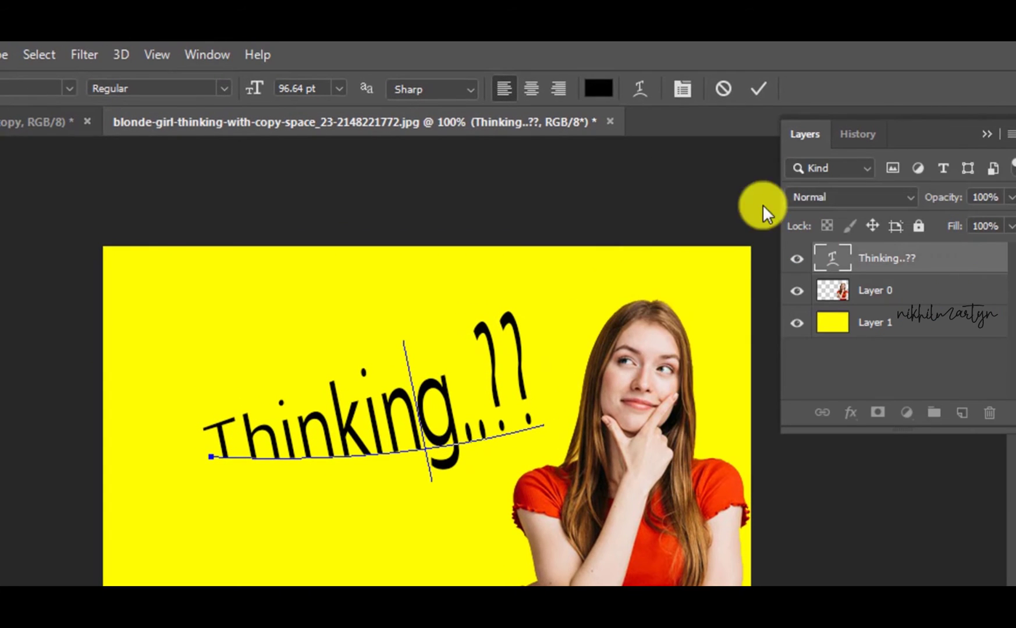
left_click(765, 89)
left_click(13, 119)
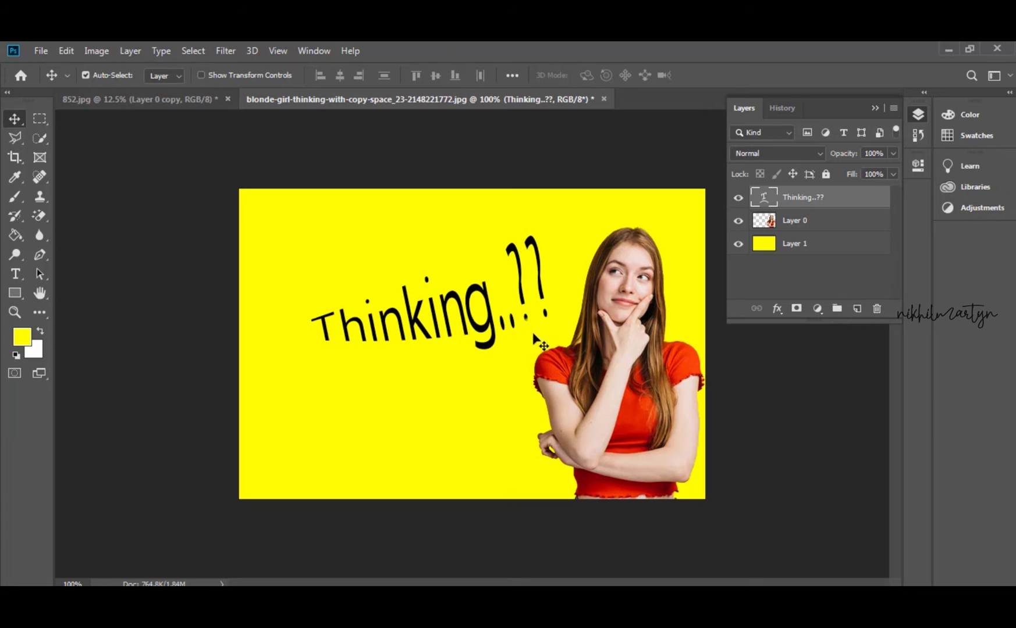
Nudge the warped text slightly left and save the composite in JPEG format
left_click_drag(485, 329, 470, 329)
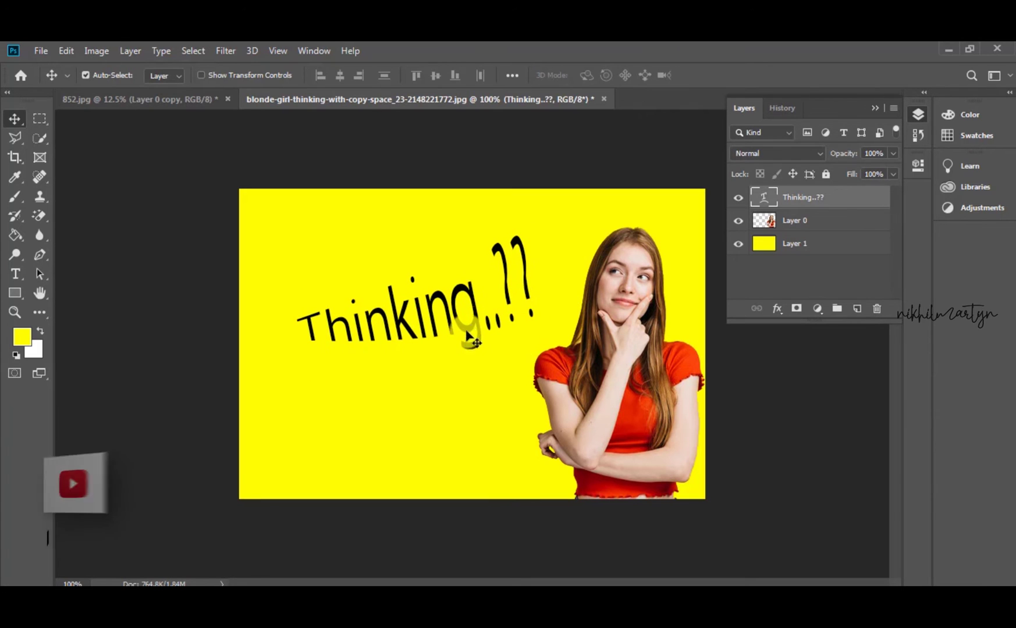
key("ctrl+s")
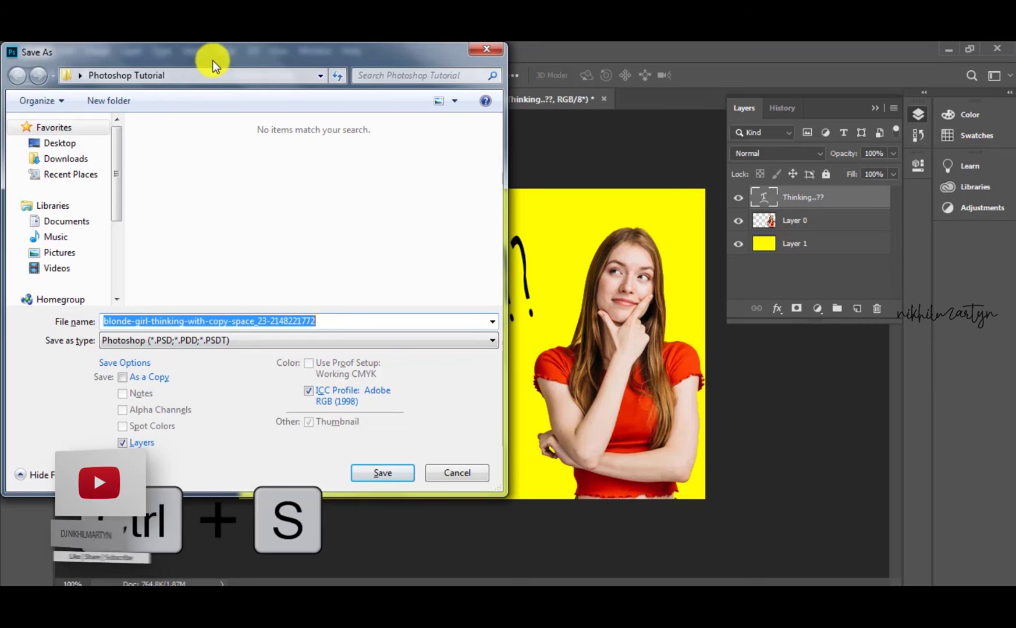
left_click_drag(213, 61, 362, 61)
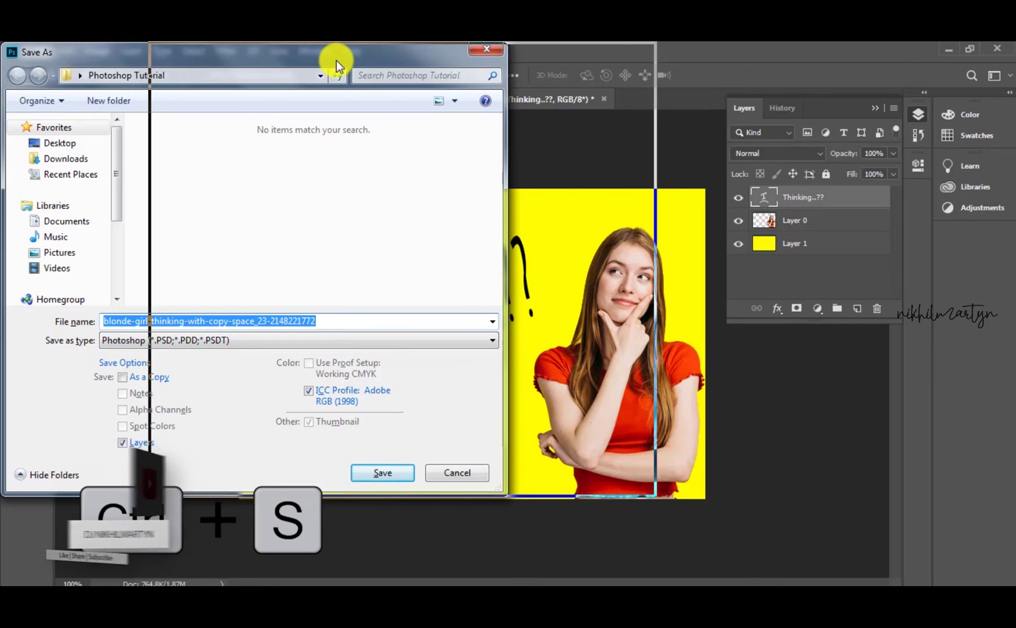
left_click(340, 343)
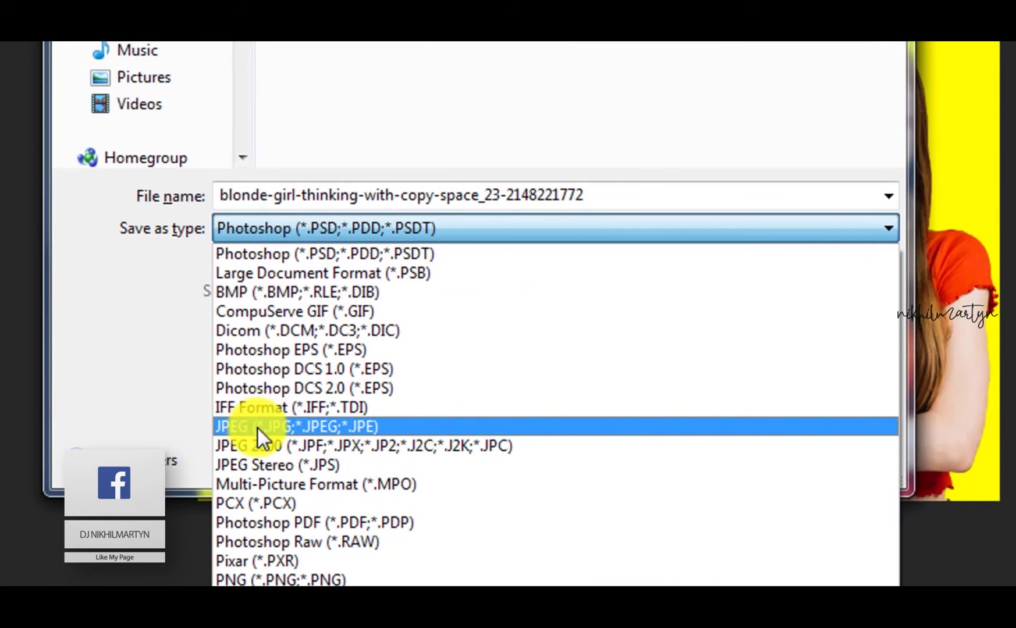
left_click(258, 428)
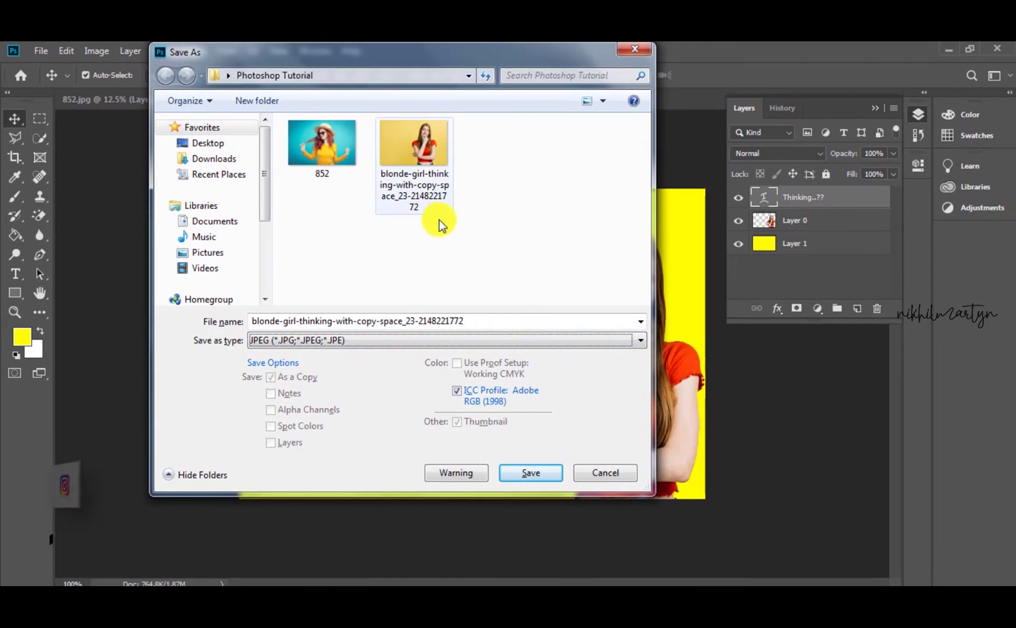
left_click(605, 473)
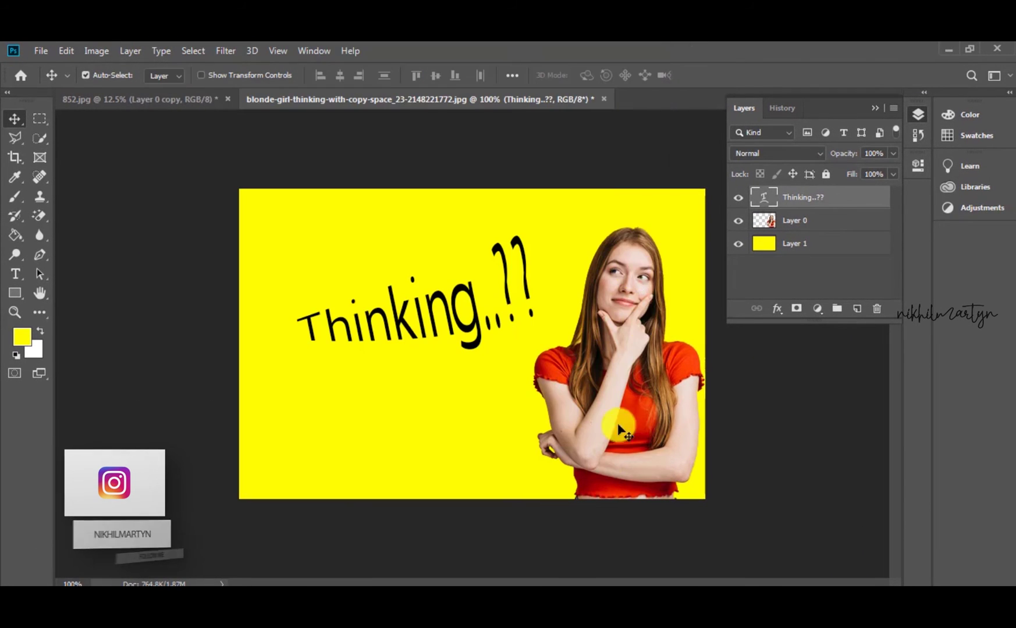
left_click(196, 99)
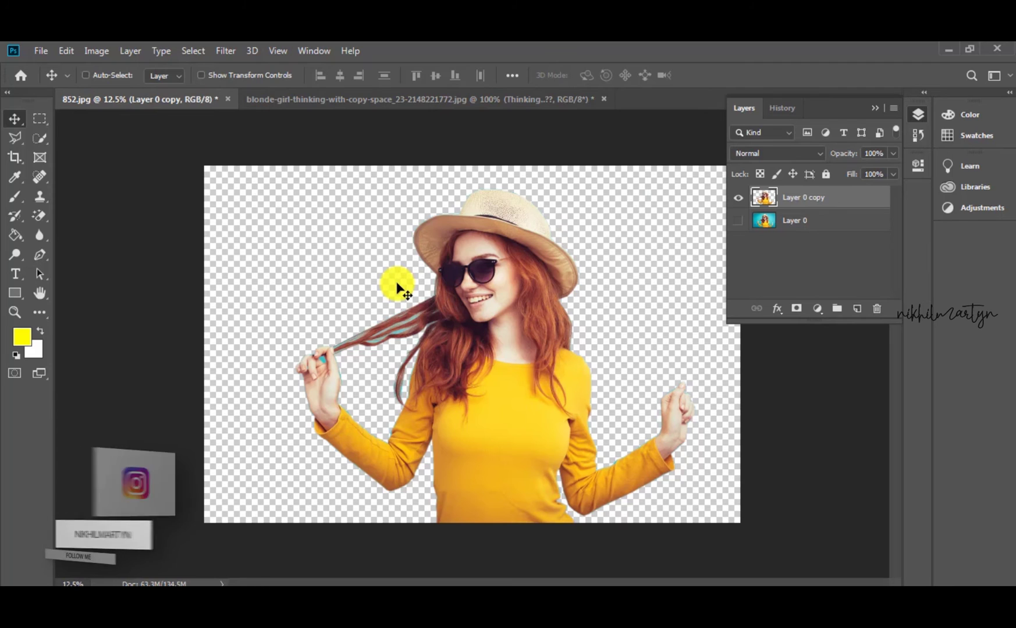
Save the 852.jpg cut-out as a transparent PNG copy named Pngg
key("ctrl+shift+s")
left_click(317, 342)
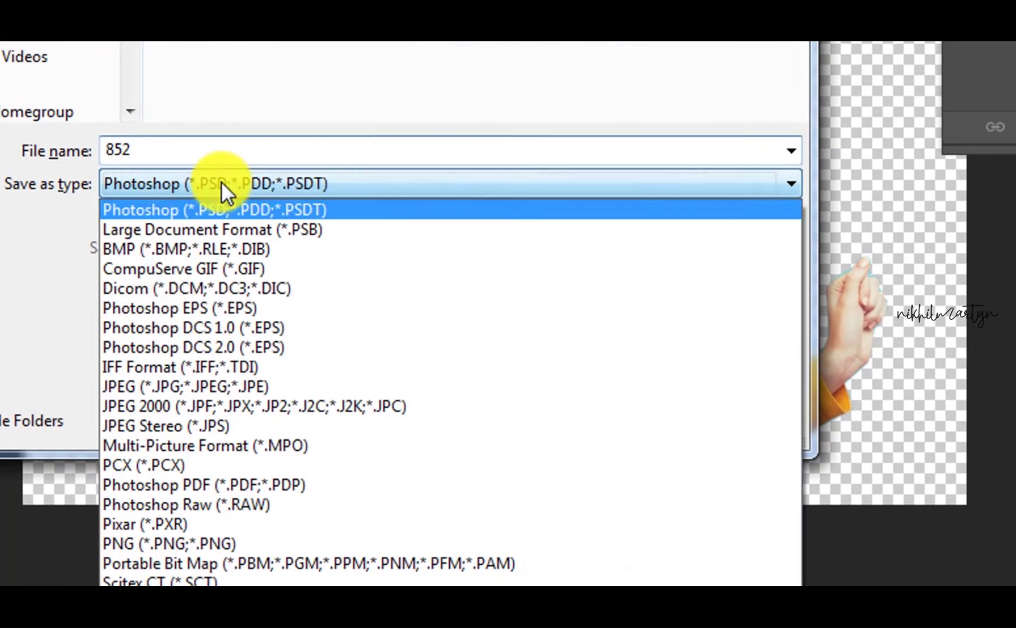
left_click(163, 543)
left_click(167, 153)
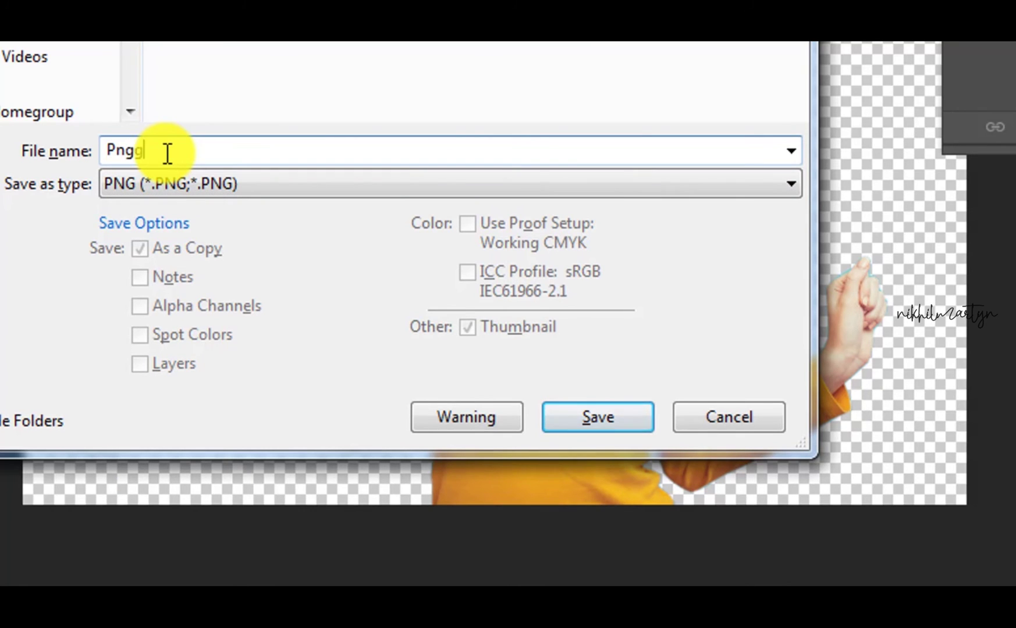
key("Return")
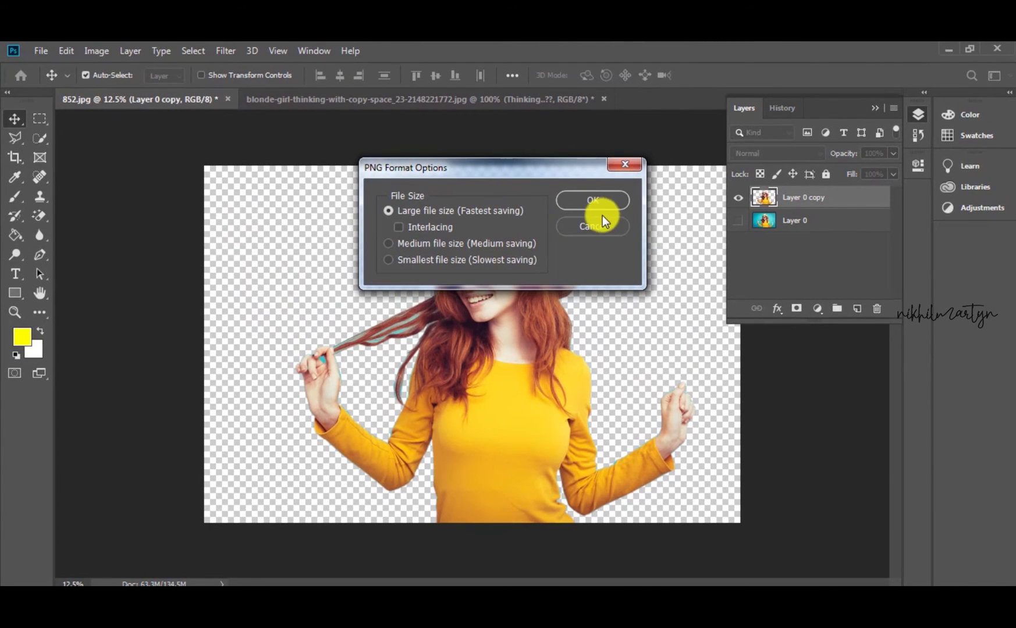
left_click(592, 201)
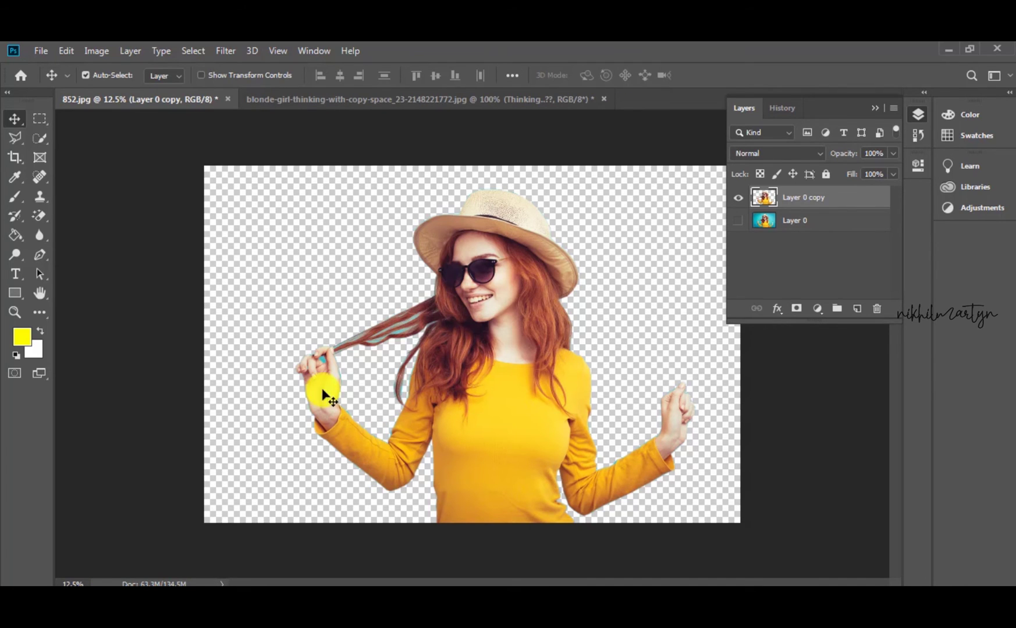
Preview the saved Pngg image from the Photoshop Tutorial folder in Explorer
key("alt+Tab")
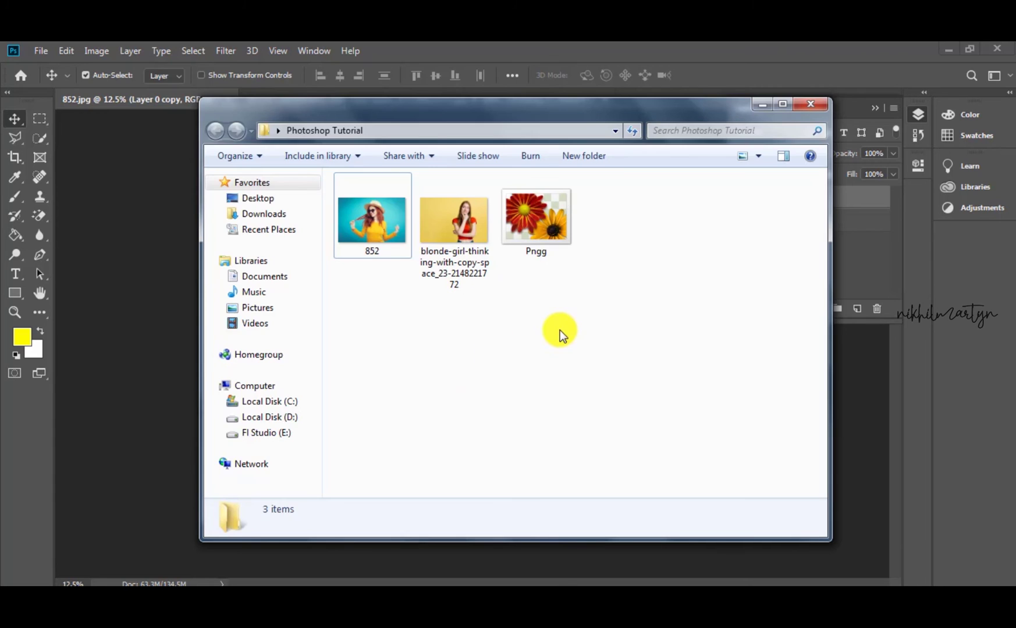
double_click(538, 243)
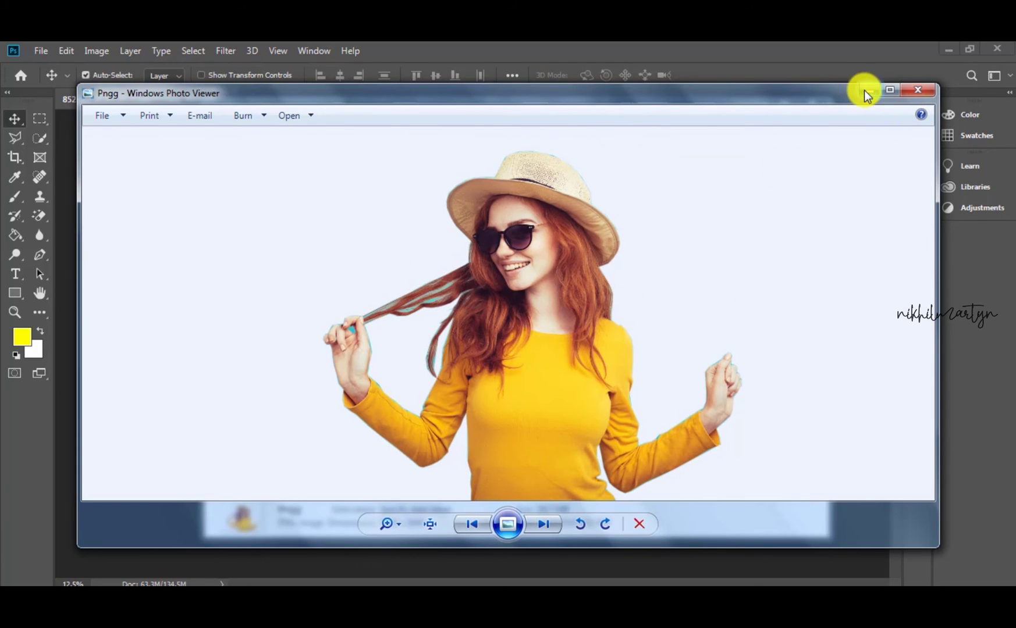
left_click(917, 92)
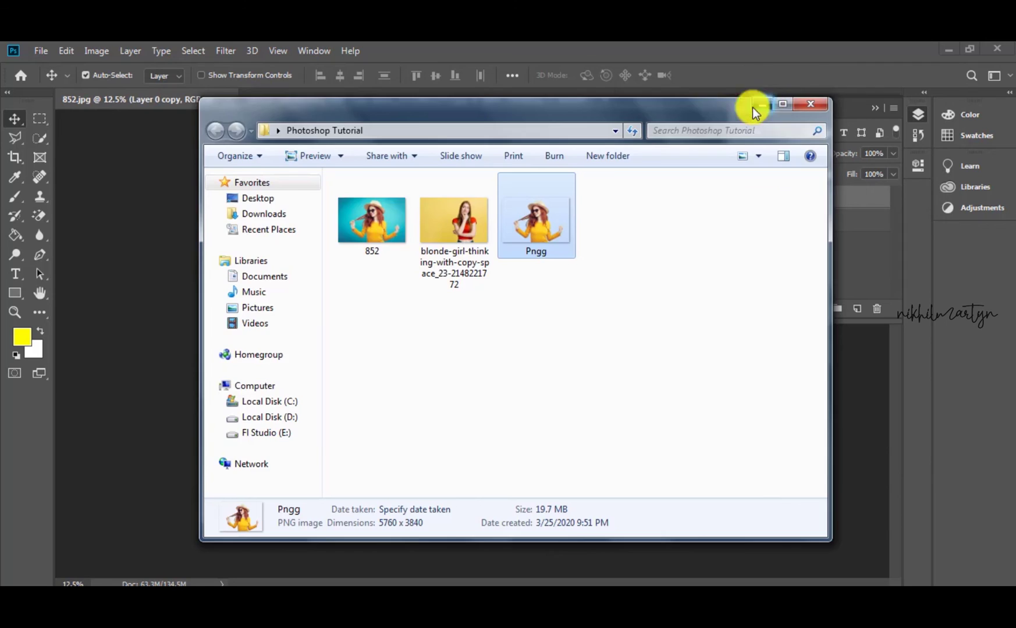
left_click(768, 107)
Hide the Thinking..?? text layer and place the Explorer window beside the canvas
left_click(347, 104)
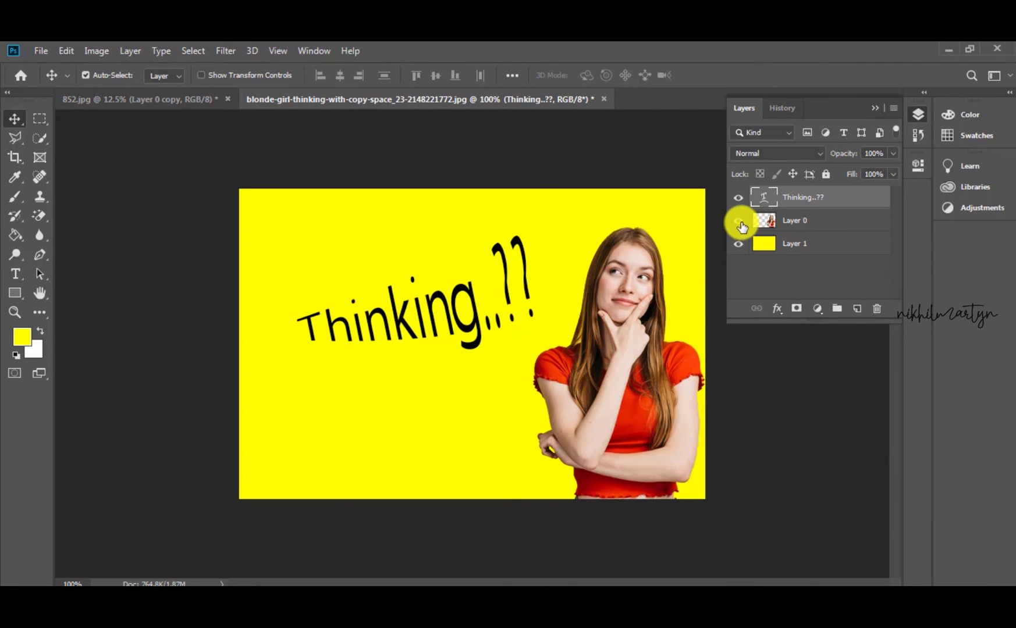
left_click(737, 200)
left_click(112, 584)
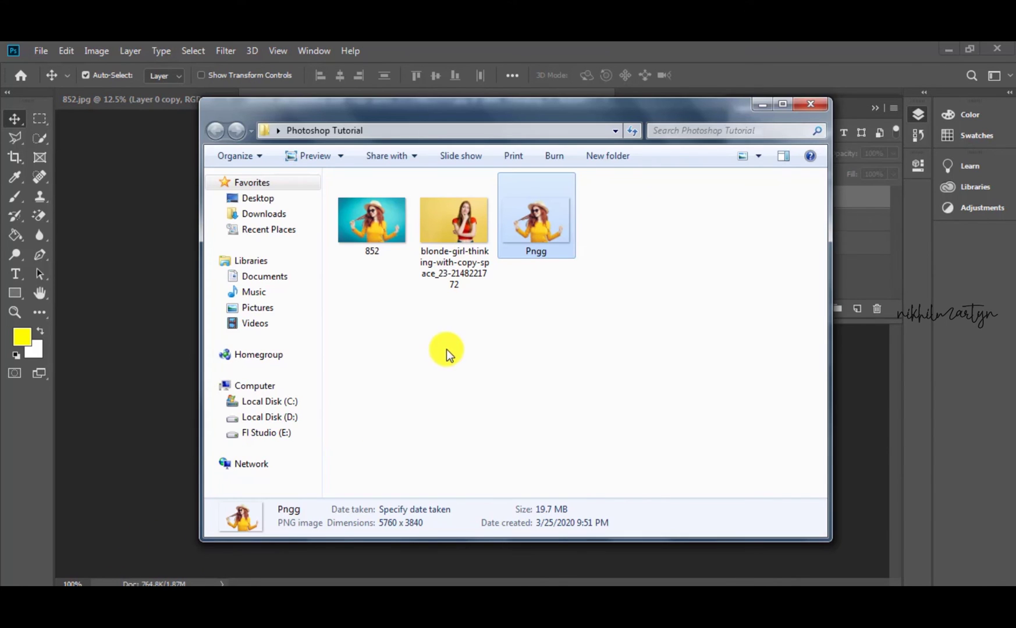
left_click_drag(404, 122, 803, 160)
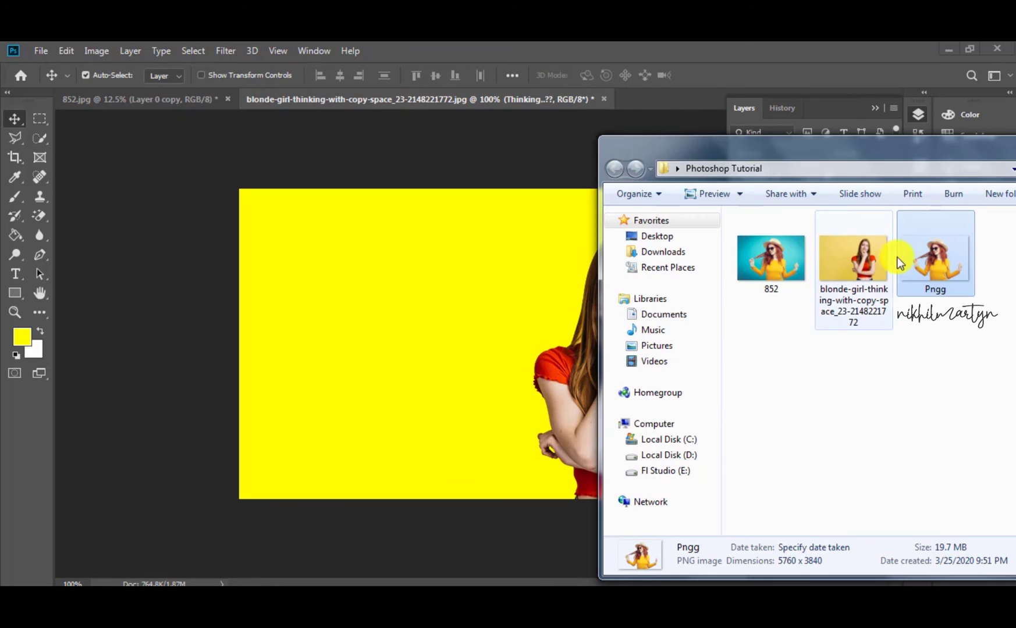
Drag Pngg onto the canvas, scale it to about 30% and set it left of the red-top woman
left_click_drag(700, 311, 440, 343)
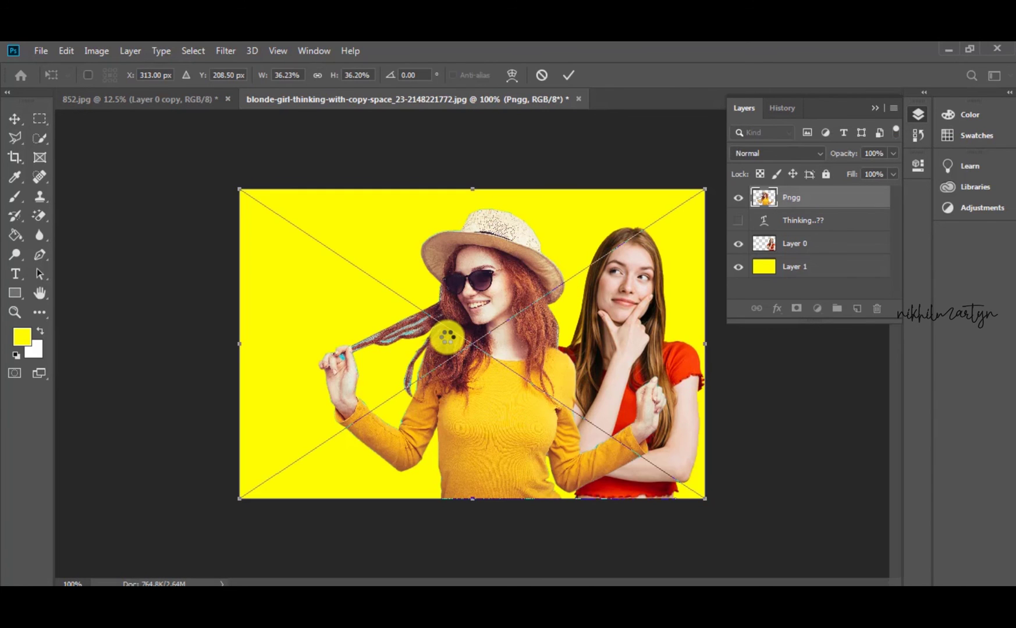
left_click_drag(578, 375, 466, 373)
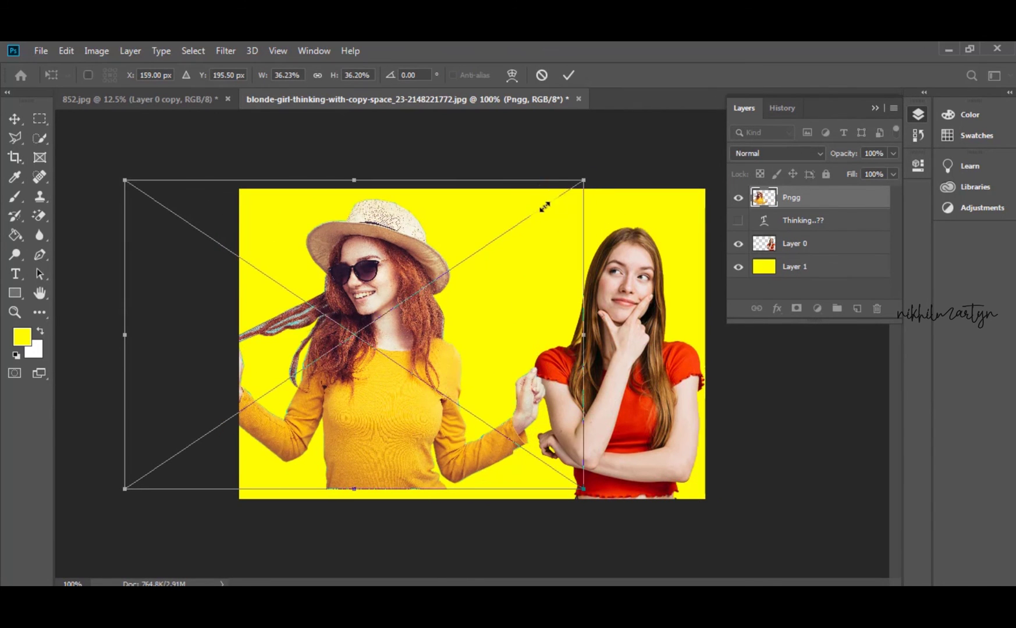
left_click_drag(590, 179, 515, 235)
left_click_drag(451, 325, 463, 334)
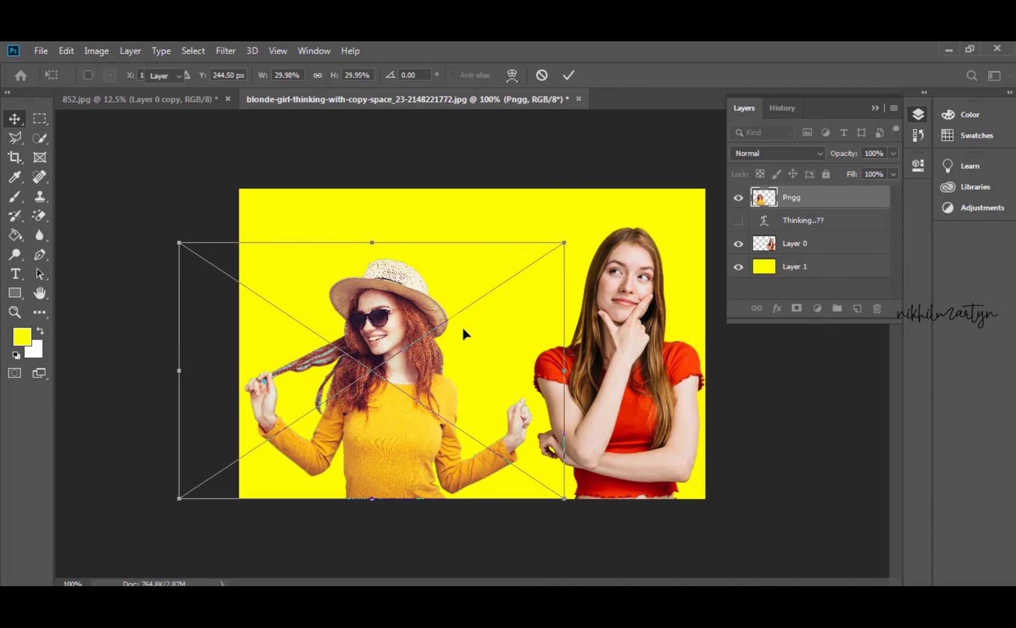
double_click(463, 335)
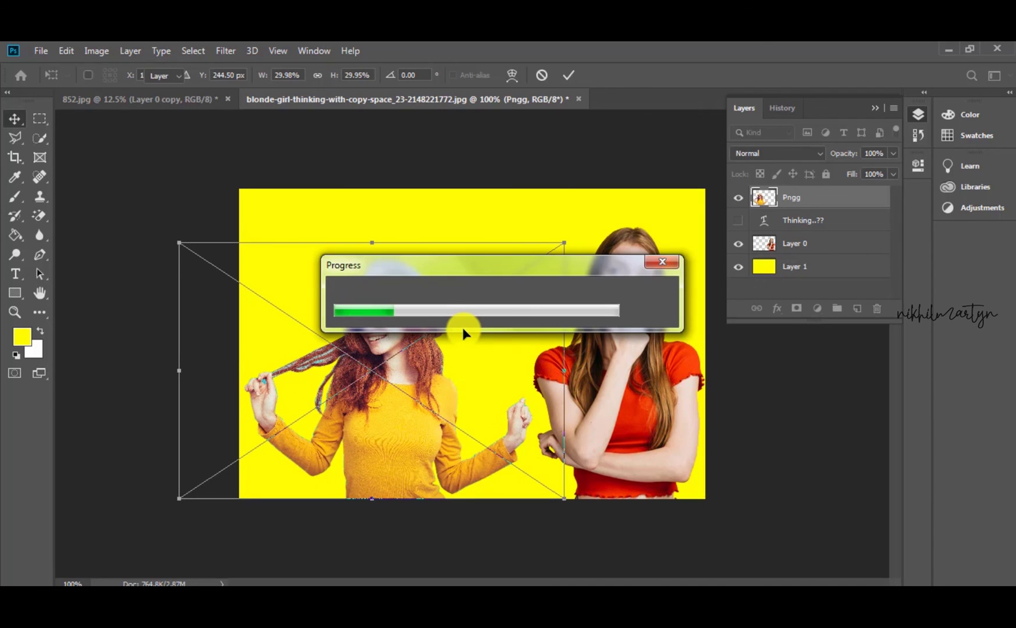